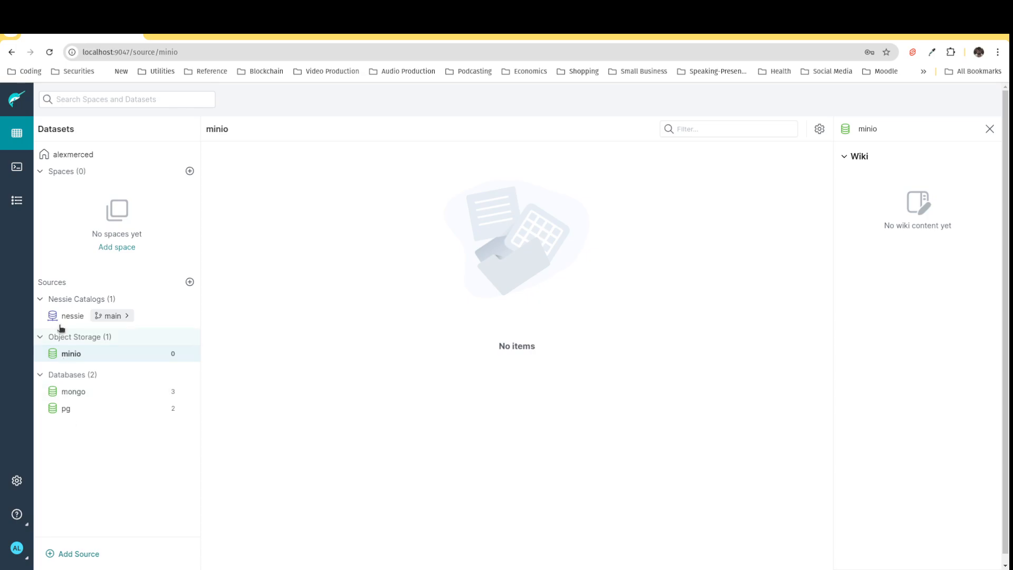
# Step: Browse the mongo and pg sources to examine their databases and tables
pyautogui.click(74, 392)
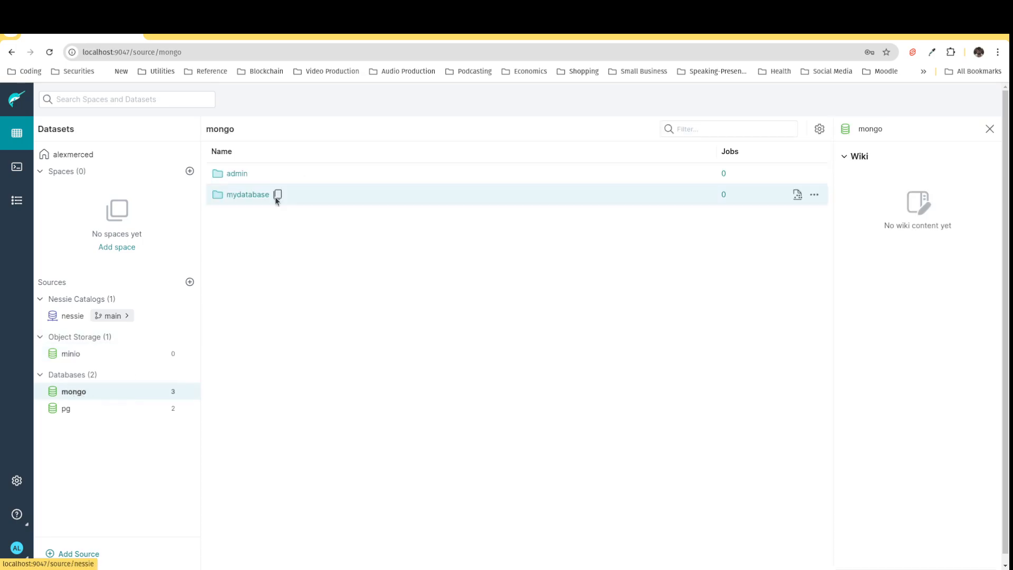
pyautogui.click(248, 196)
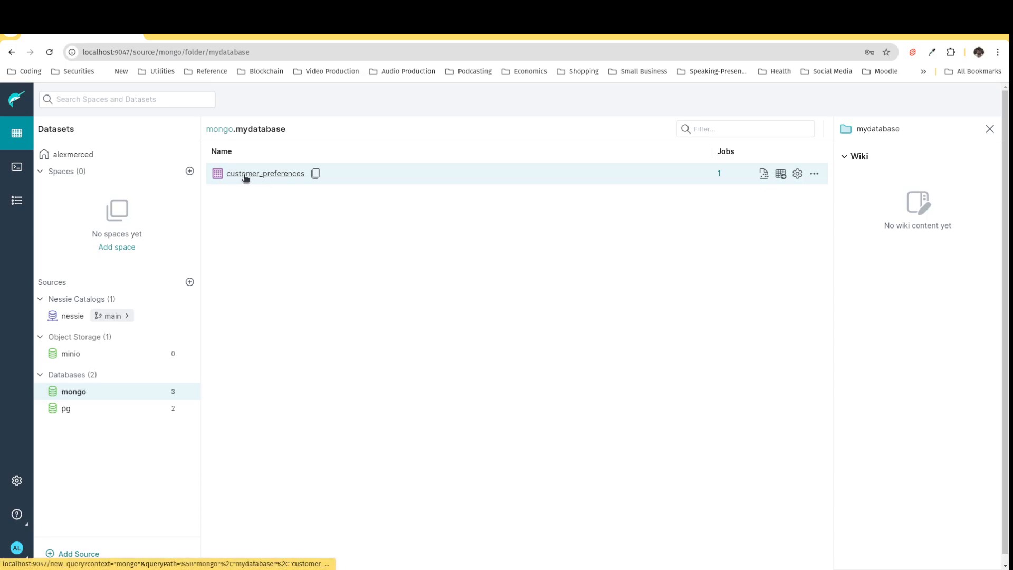
pyautogui.click(70, 415)
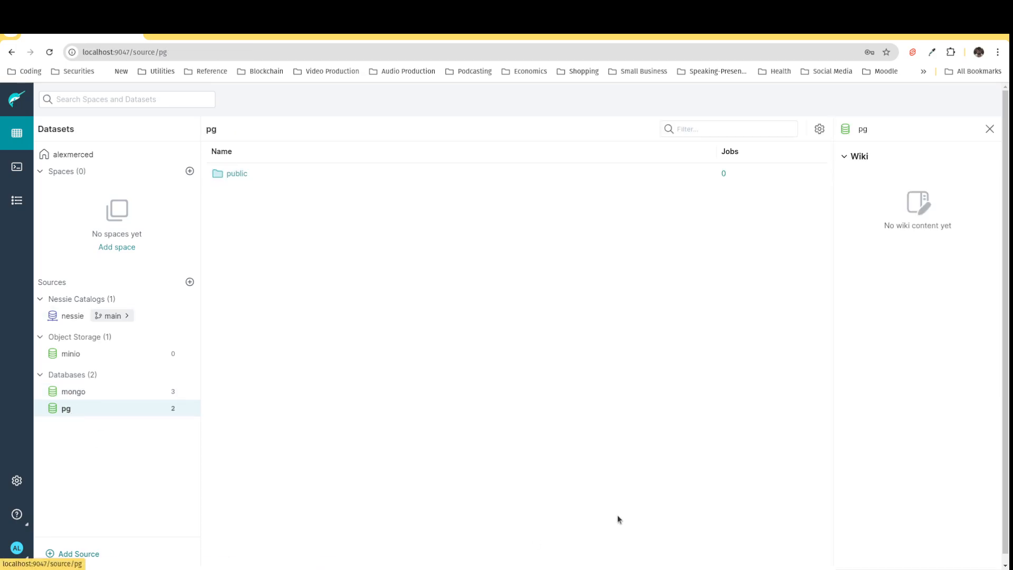
pyautogui.click(243, 175)
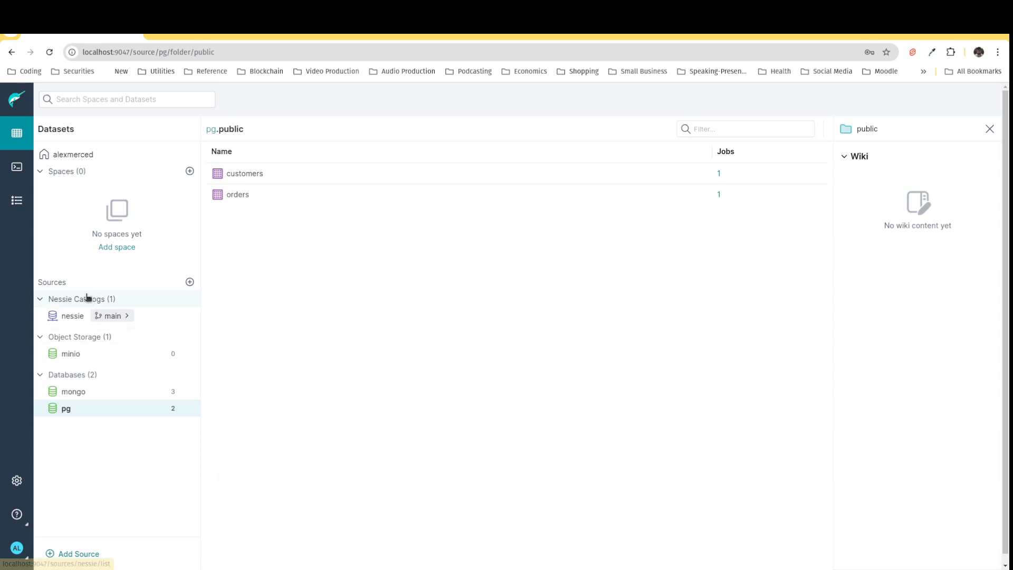
# Step: Run the query joining pg customers and orders with mongo customer preferences in the SQL editor
pyautogui.click(18, 173)
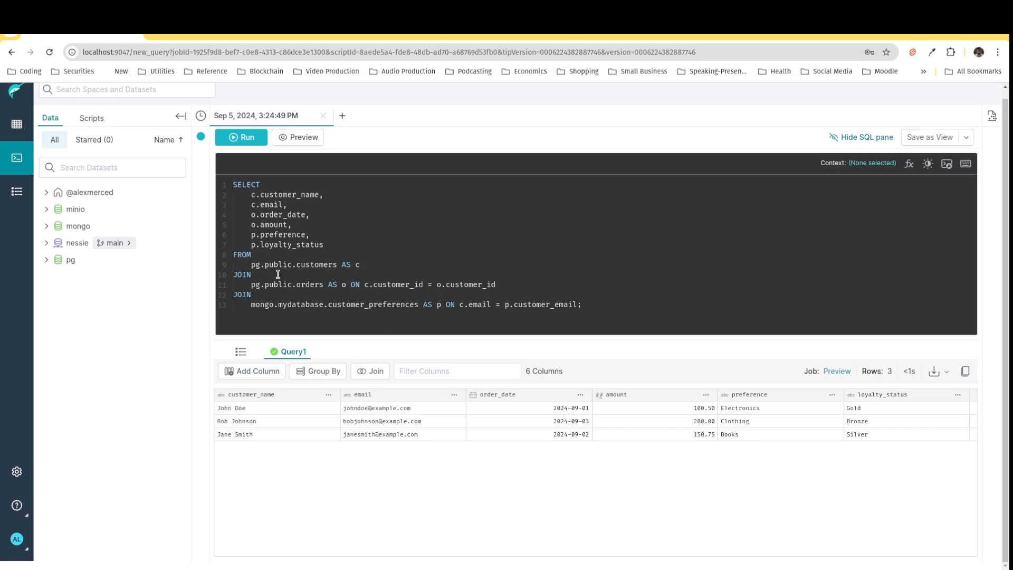
pyautogui.click(250, 143)
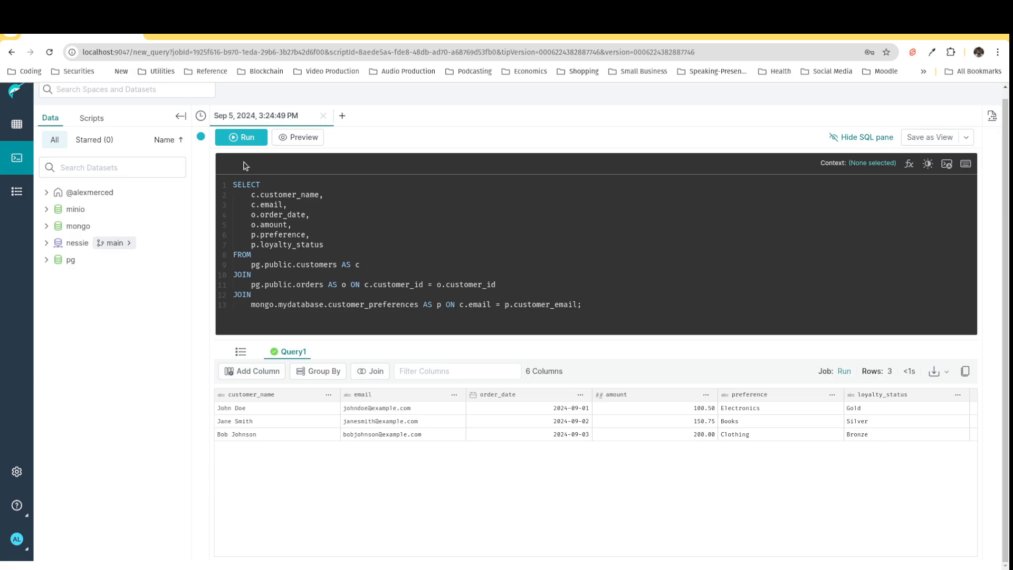
# Step: Prefix the query with CREATE TABLE nessie.customer_info AS before the SELECT
pyautogui.click(233, 184)
pyautogui.write('CREAT')
pyautogui.write('E TABLE A')
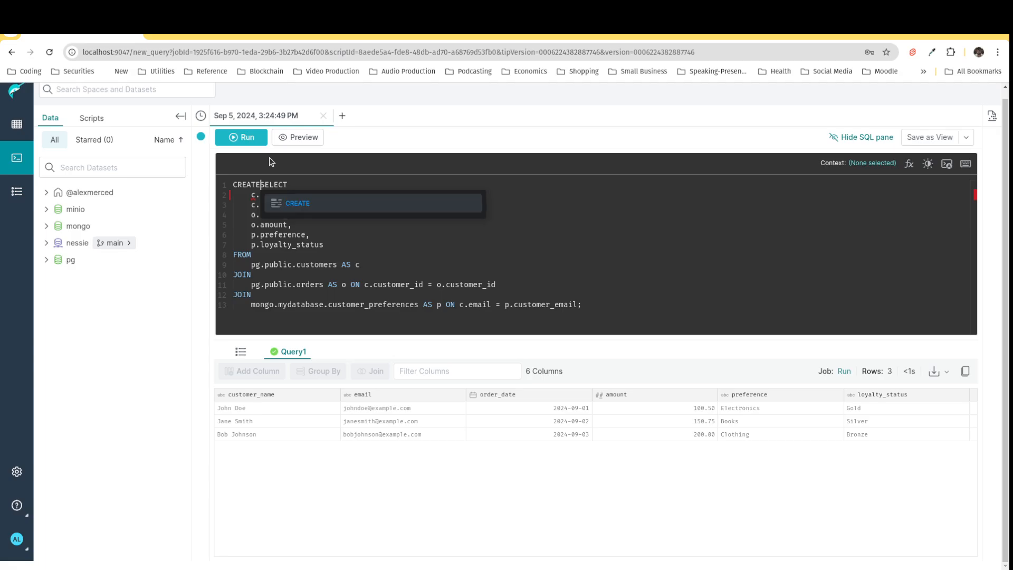
pyautogui.write('S')
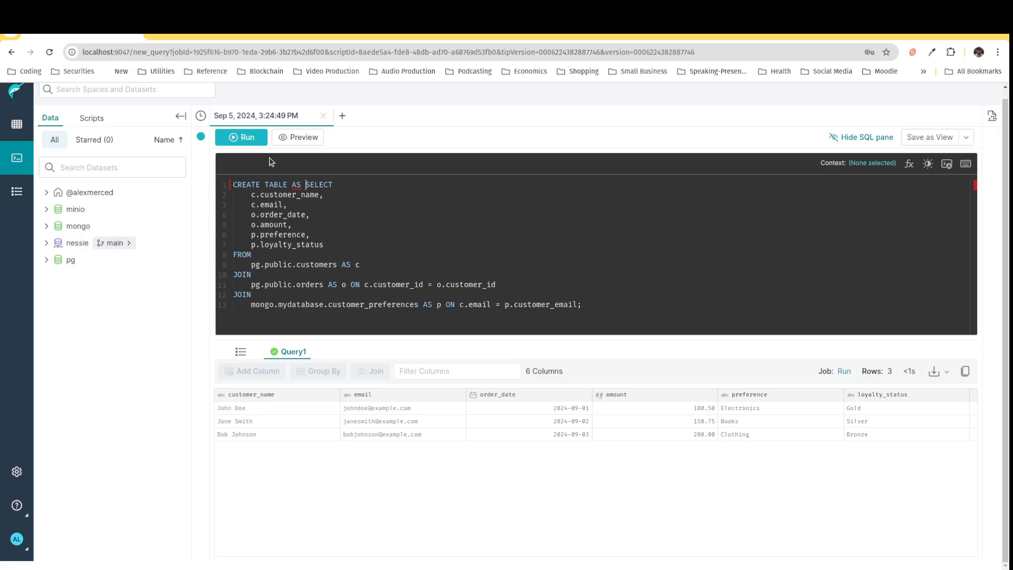
pyautogui.press('BackSpace')
pyautogui.press('BackSpace')
pyautogui.press('BackSpace')
pyautogui.write('nessie.customer_info ')
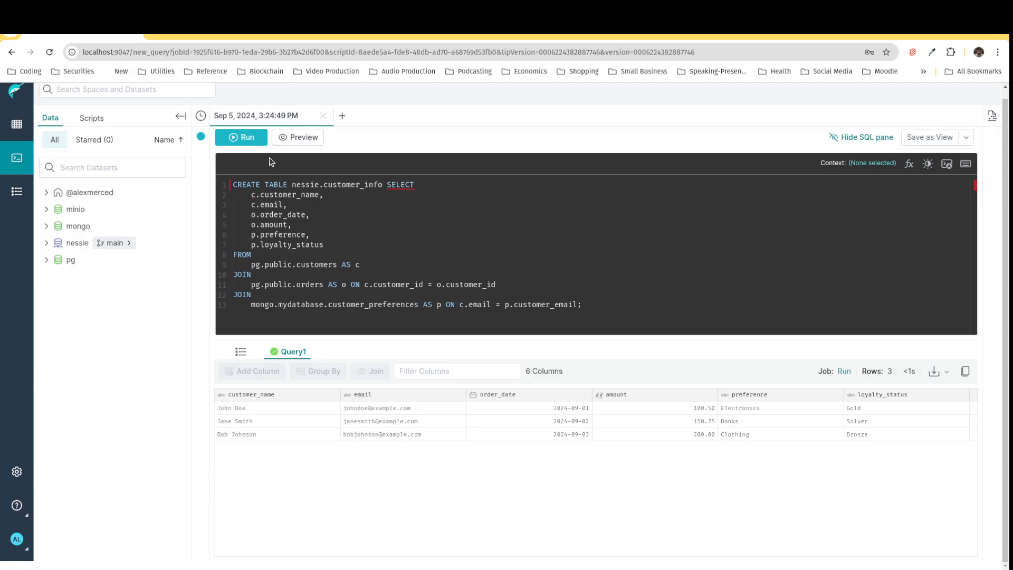
pyautogui.write('AS')
# Step: Run the CREATE TABLE statement to build the customer_info table
pyautogui.moveTo(382, 184); pyautogui.dragTo(291, 184)
pyautogui.moveTo(387, 184); pyautogui.dragTo(593, 319)
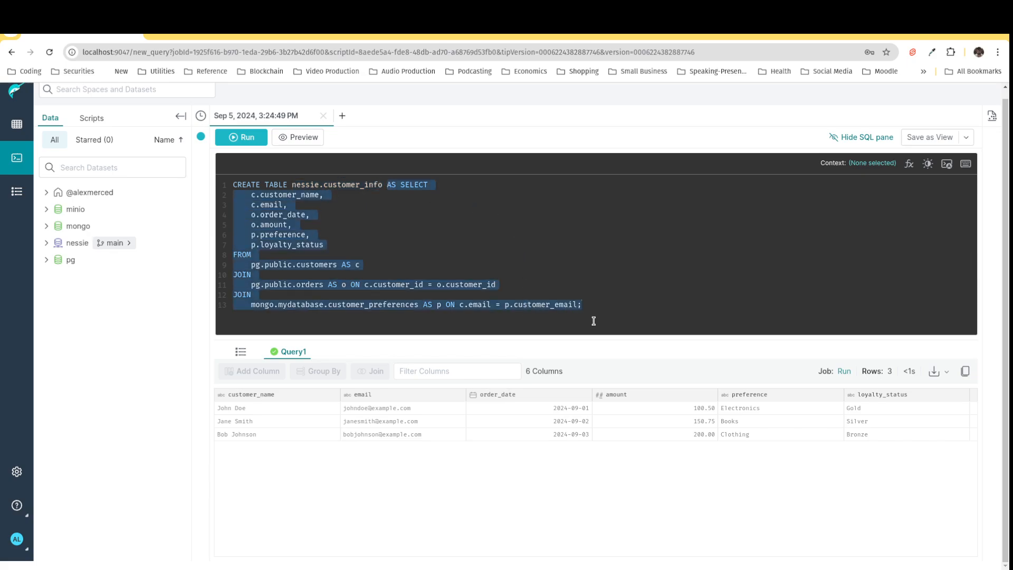
pyautogui.click(272, 312)
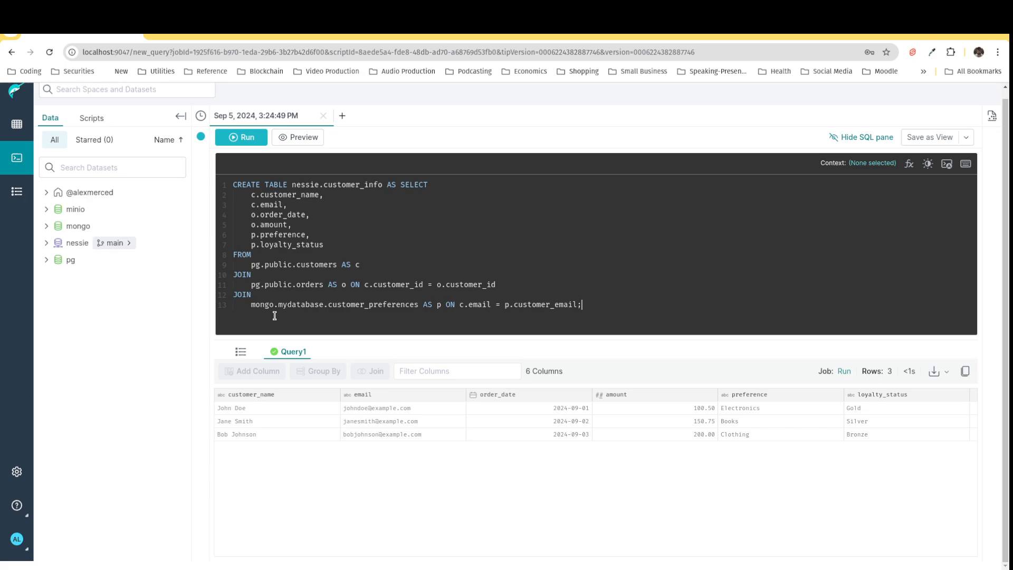
pyautogui.click(246, 139)
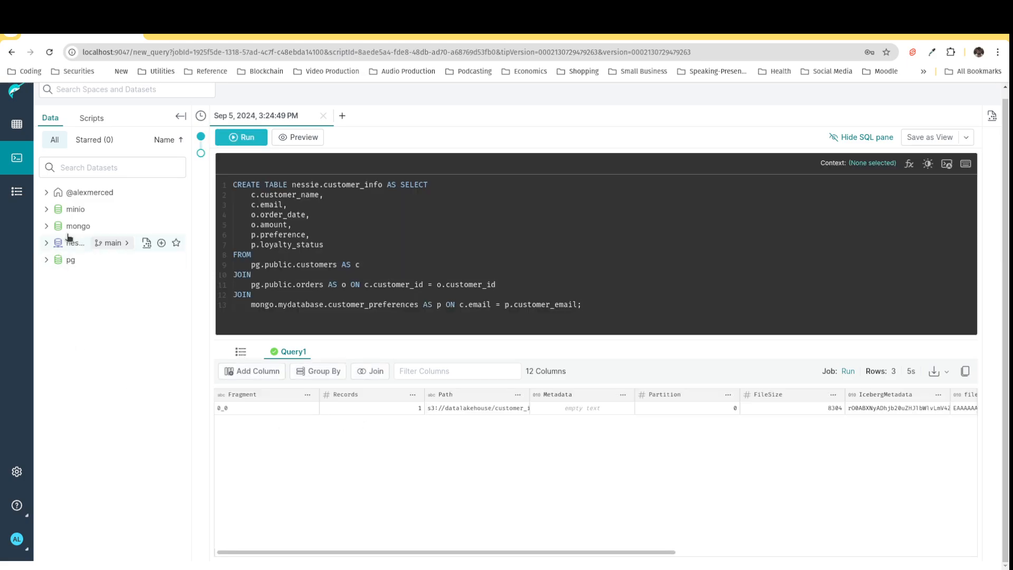
# Step: Open the customer_info table in the nessie catalog and run its query
pyautogui.click(13, 113)
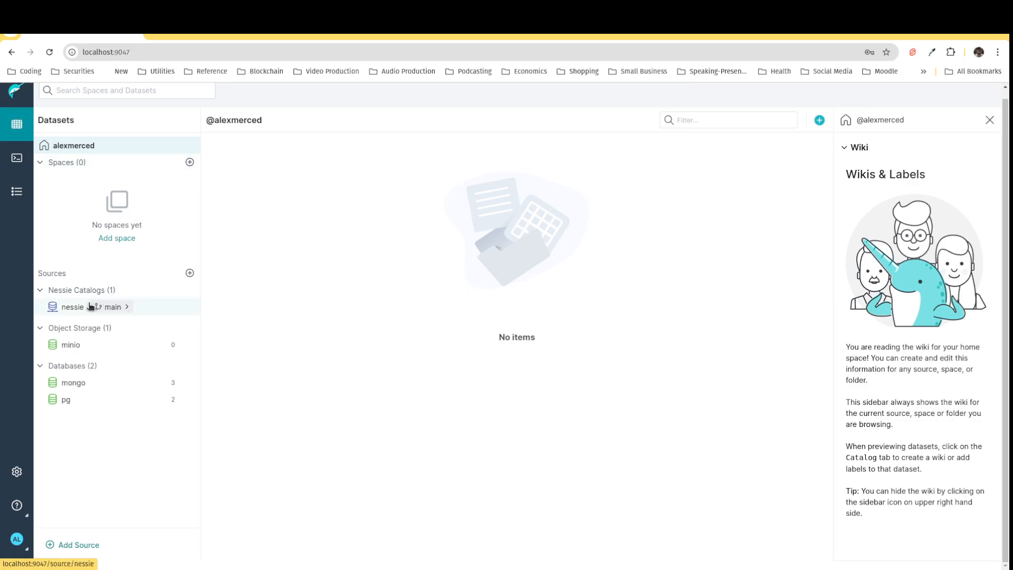
pyautogui.click(75, 311)
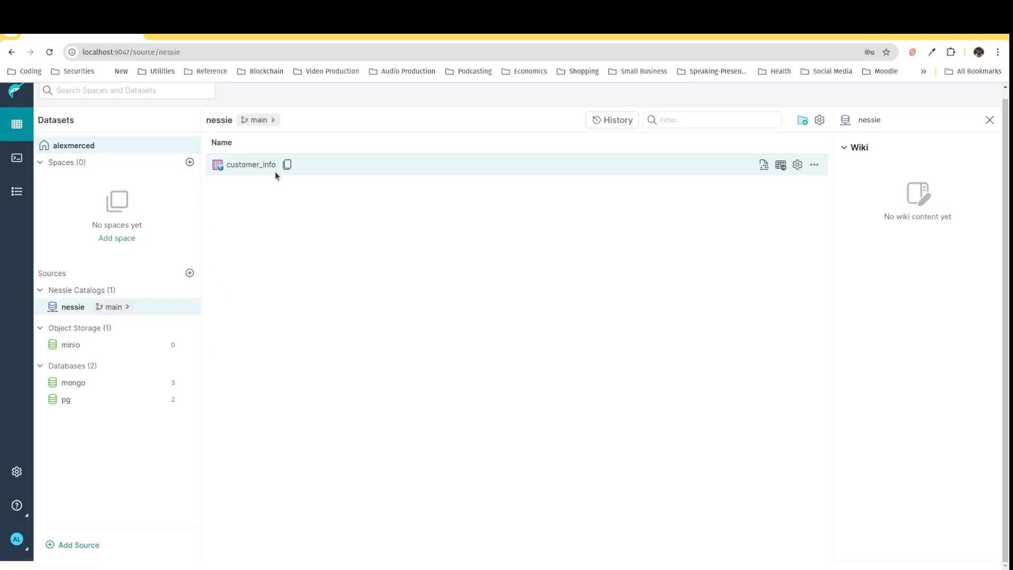
pyautogui.click(262, 166)
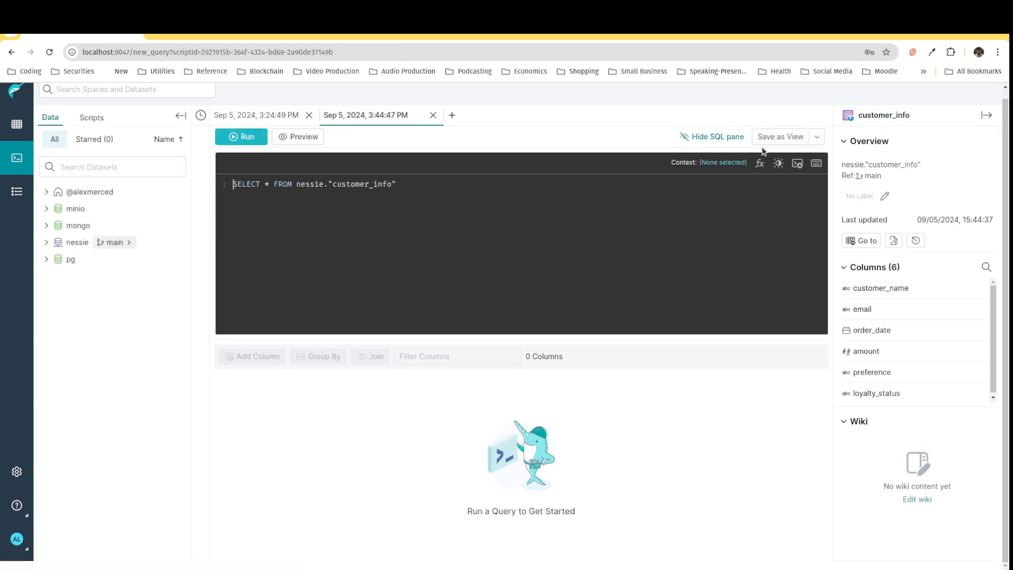
pyautogui.click(259, 145)
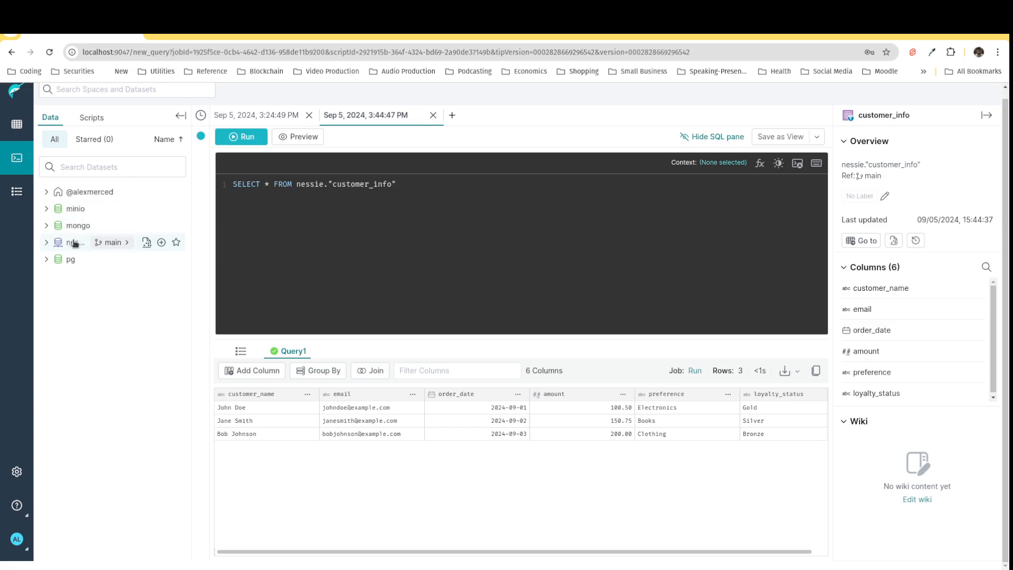
# Step: Remove the CREATE TABLE nessie.customer_info AS prefix from the first query tab's statement
pyautogui.click(18, 127)
pyautogui.click(19, 165)
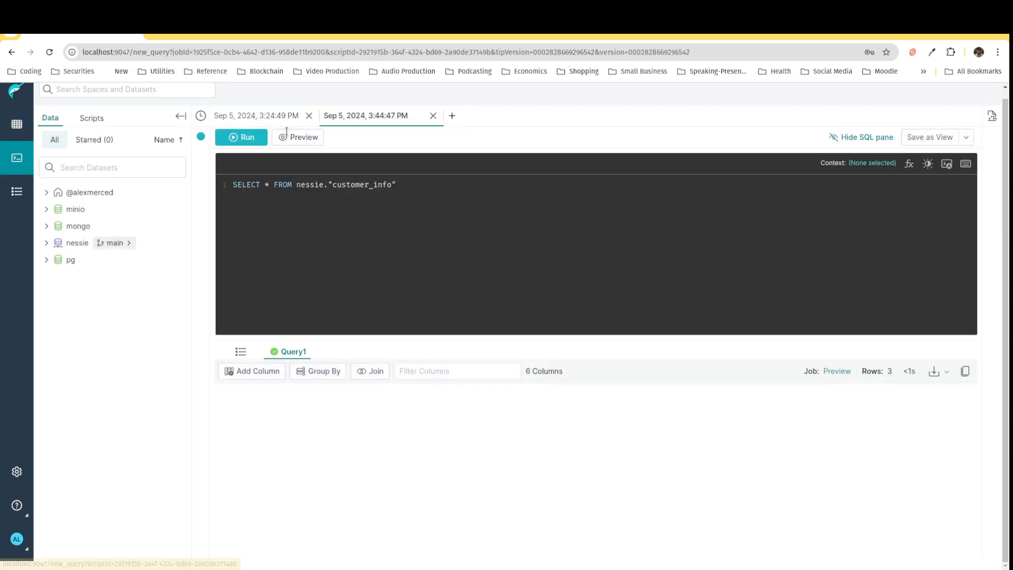
pyautogui.click(279, 116)
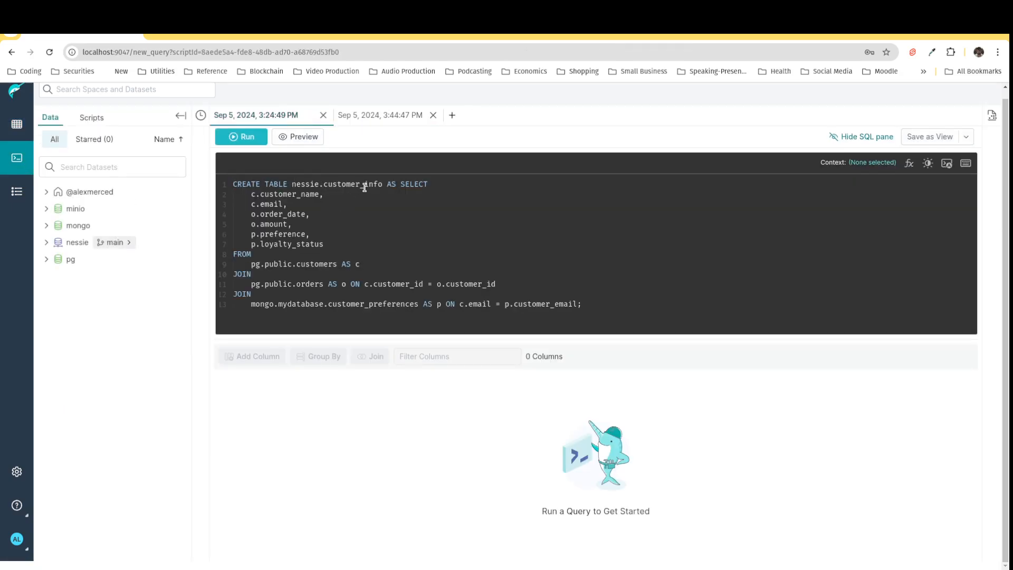
pyautogui.moveTo(399, 183); pyautogui.dragTo(231, 186)
pyautogui.press('BackSpace')
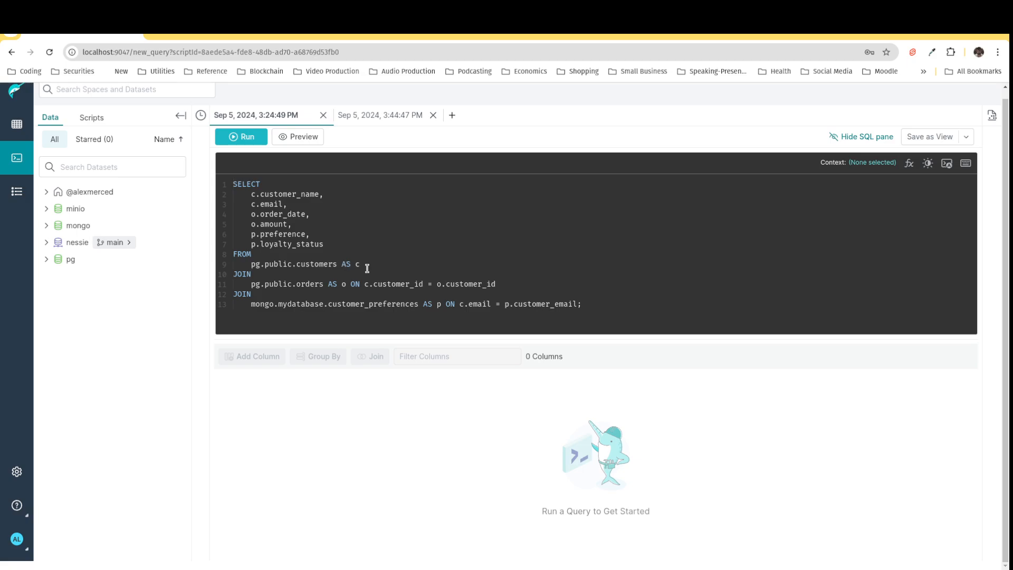
# Step: Save the join query as a view named customer_view in the nessie catalog
pyautogui.click(965, 141)
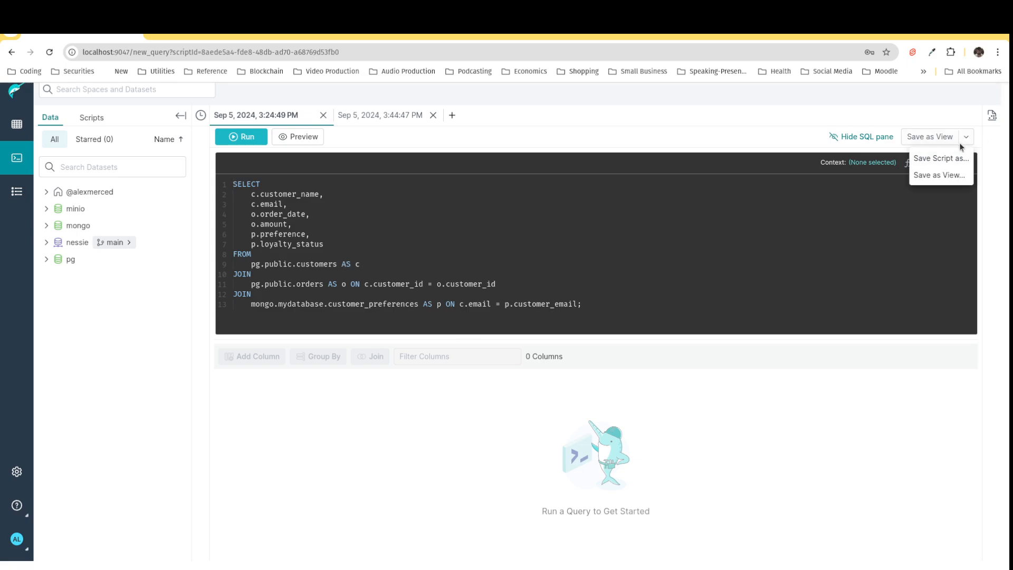
pyautogui.click(939, 174)
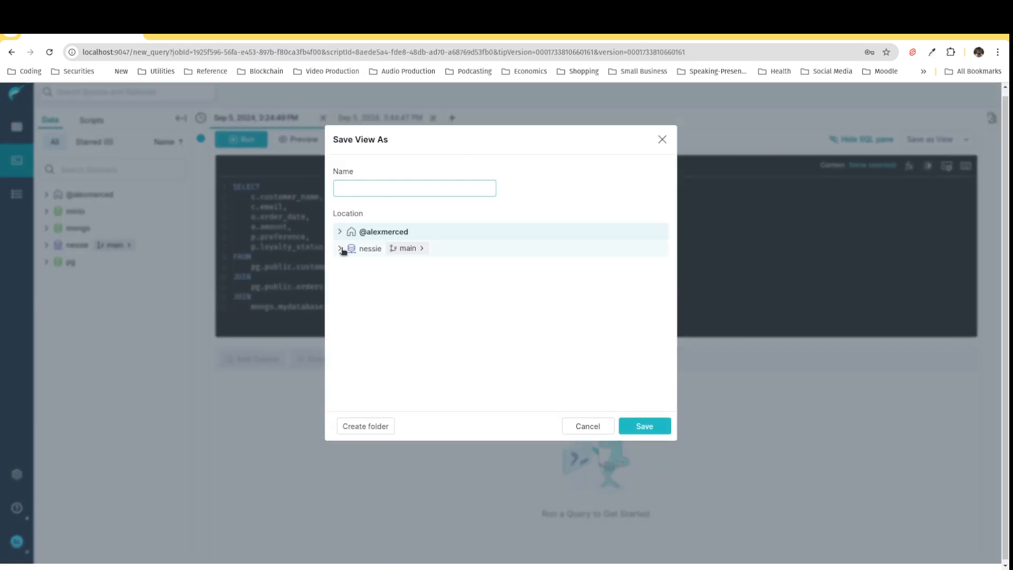
pyautogui.click(341, 251)
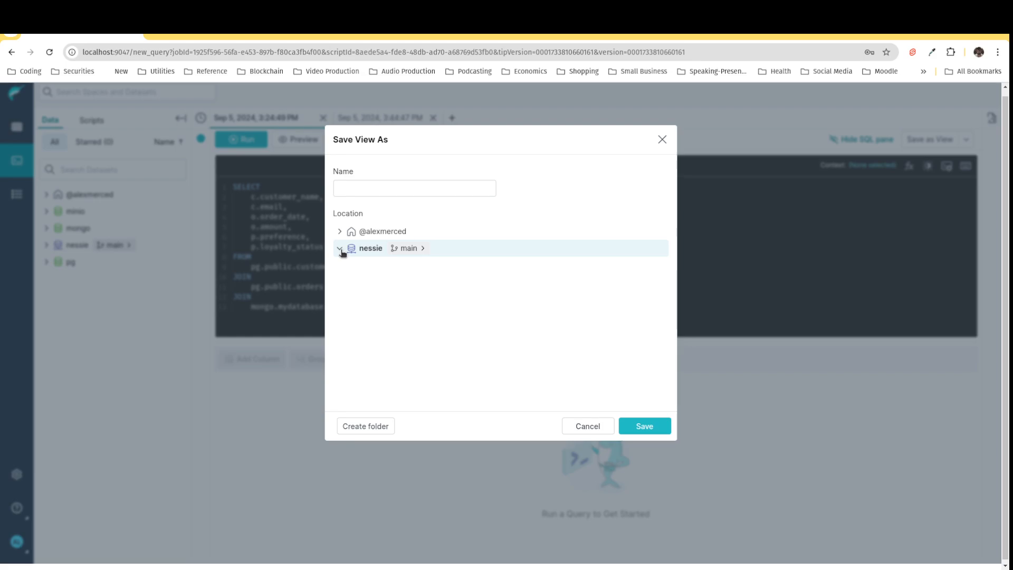
pyautogui.click(404, 188)
pyautogui.write('c')
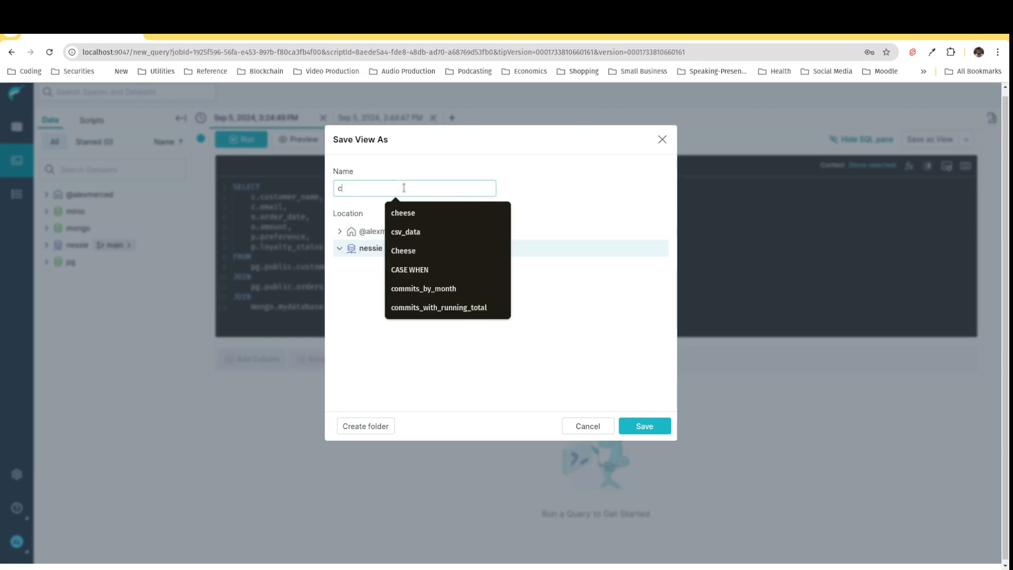
pyautogui.write('ustomer_view')
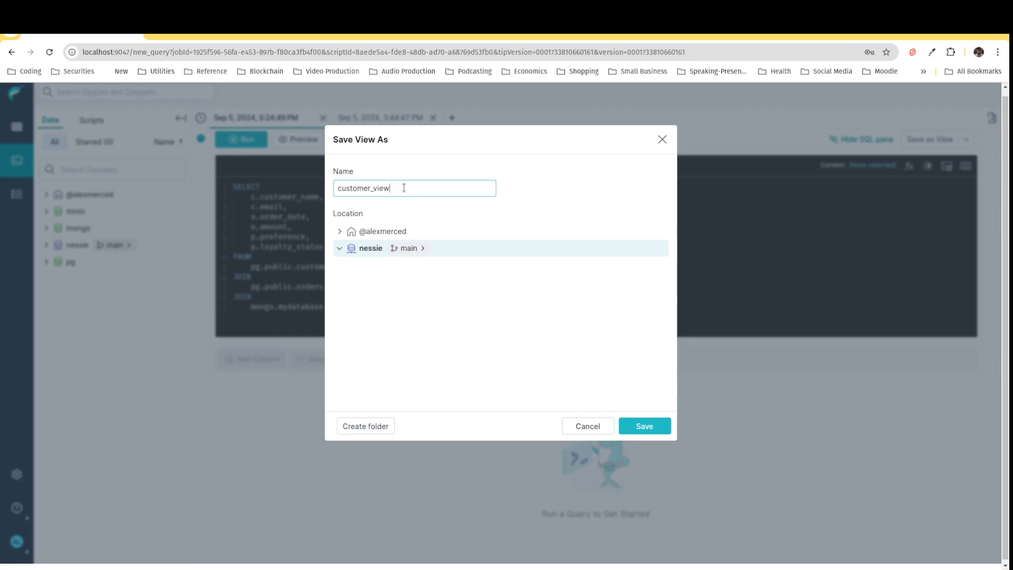
pyautogui.click(660, 425)
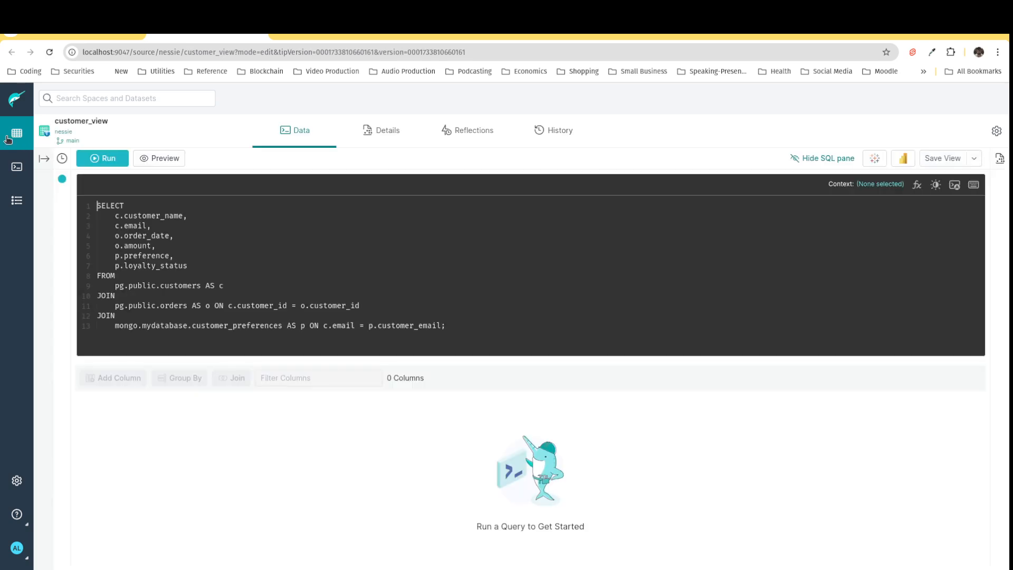
# Step: Open customer_view from the nessie catalog and run its query
pyautogui.click(7, 139)
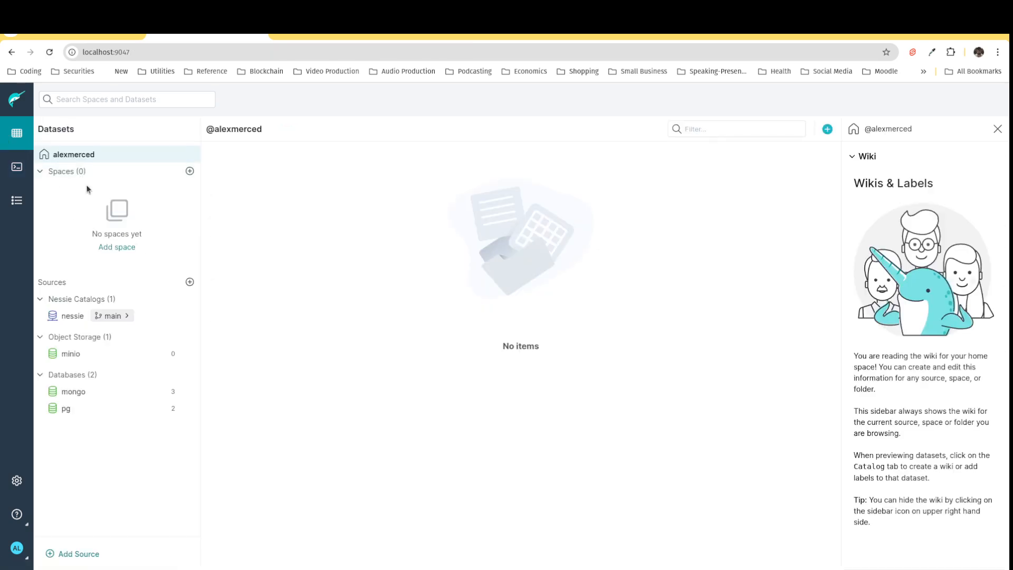
pyautogui.click(73, 317)
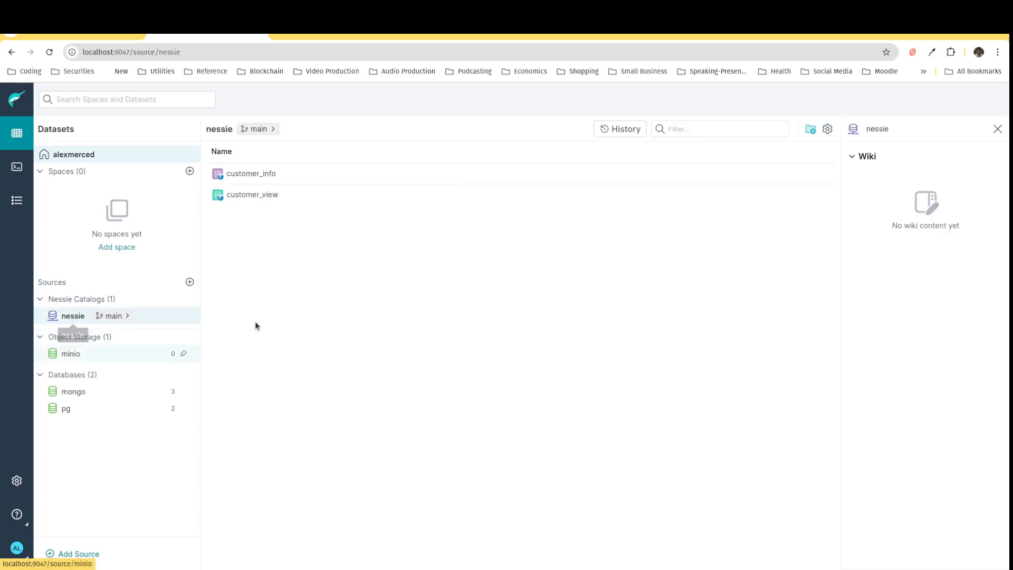
pyautogui.click(248, 195)
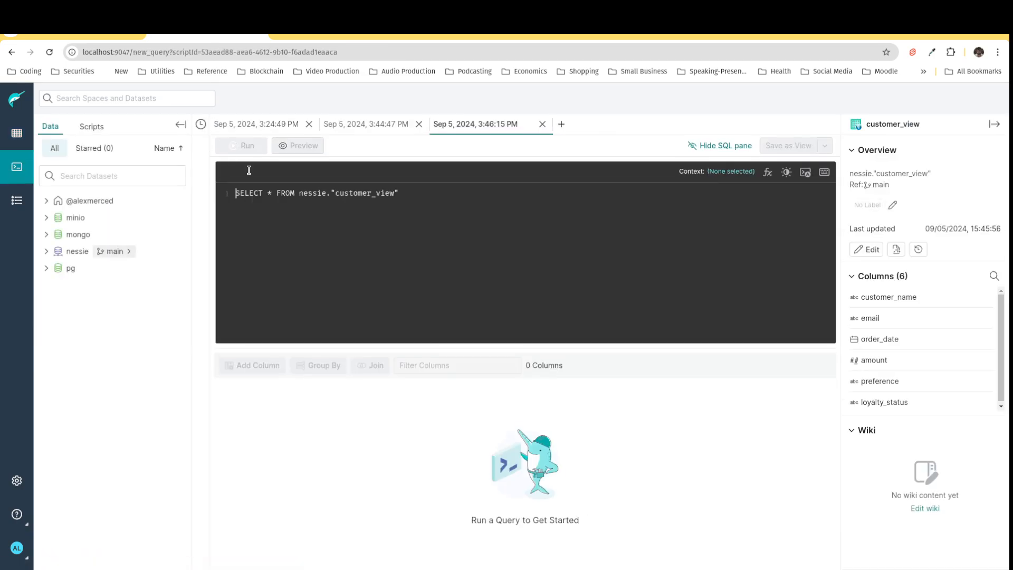
pyautogui.click(253, 147)
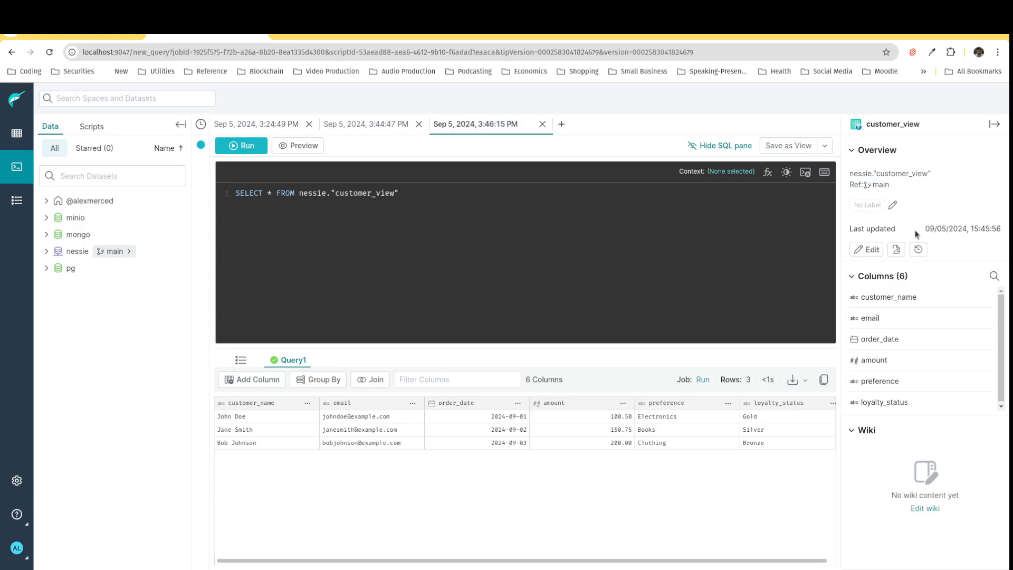
# Step: Enable raw reflections on customer_view and save the reflection settings
pyautogui.click(872, 250)
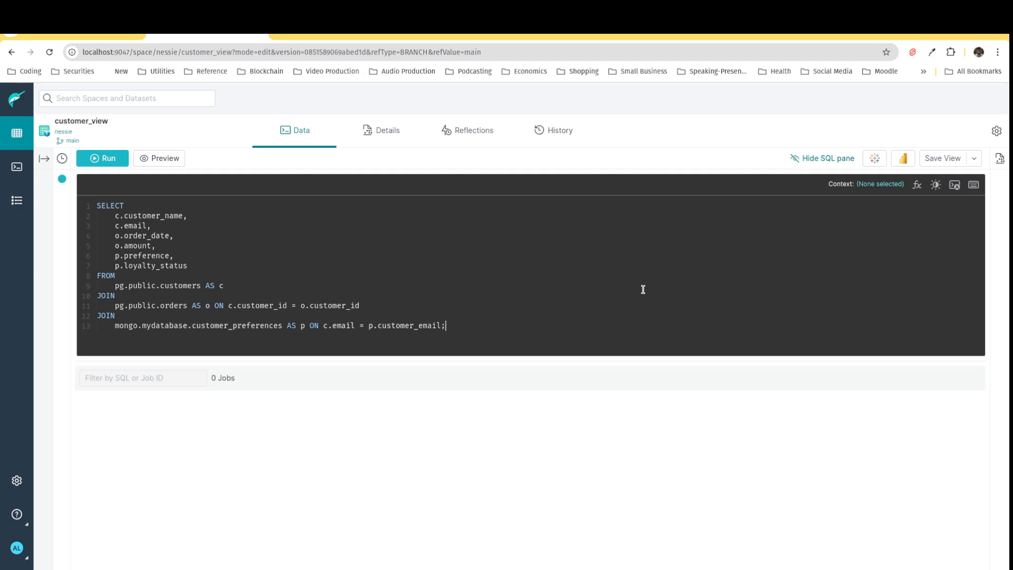
pyautogui.click(484, 139)
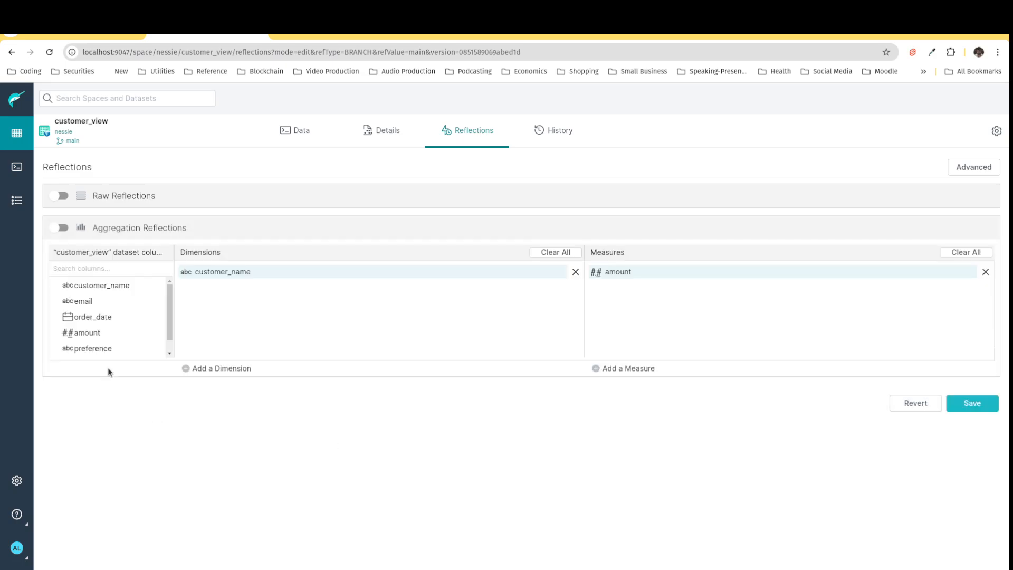
pyautogui.click(58, 196)
pyautogui.click(974, 403)
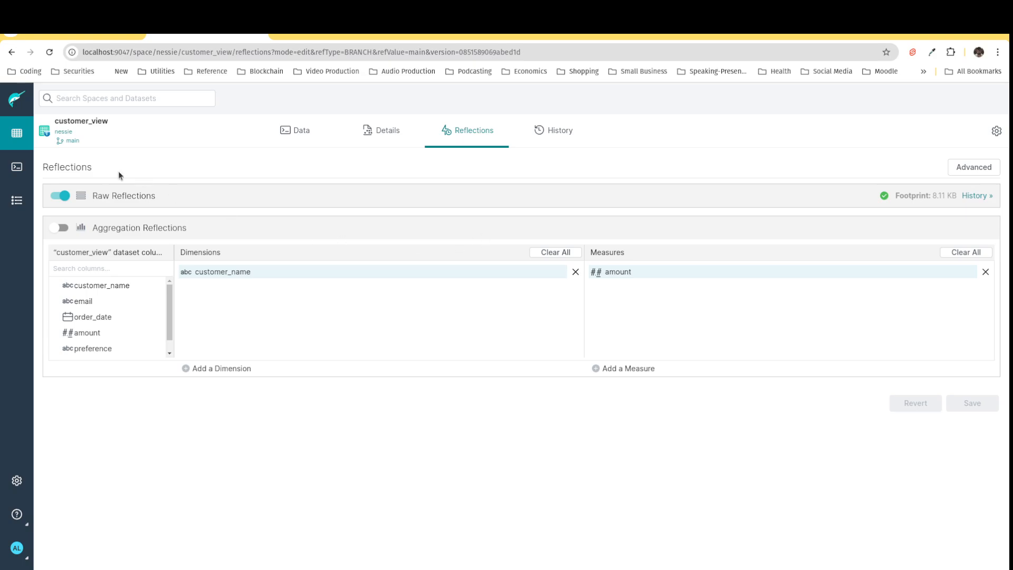
# Step: Reopen customer_view from the nessie catalog and run its query again
pyautogui.click(16, 134)
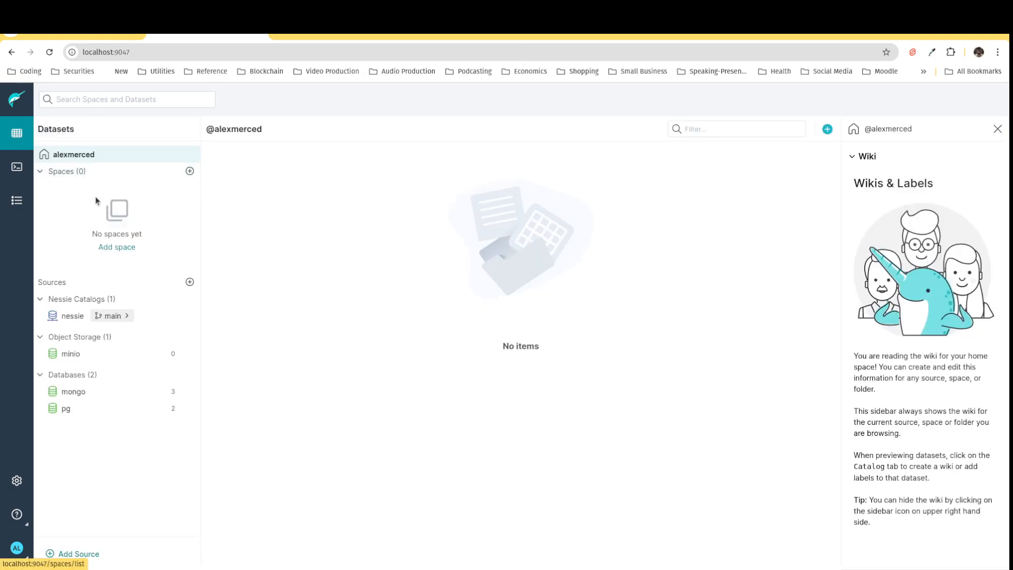
pyautogui.click(74, 317)
pyautogui.click(259, 195)
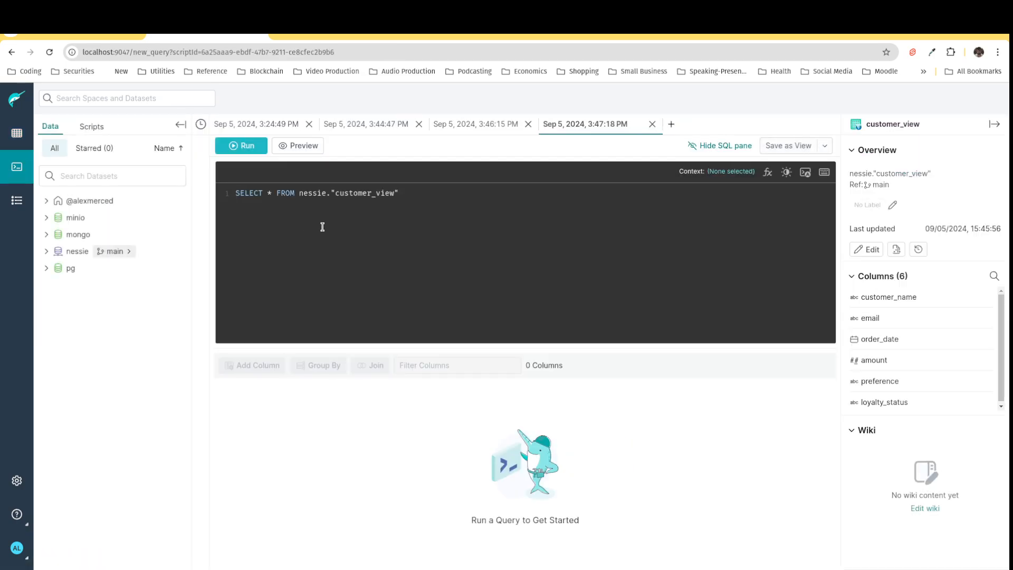
pyautogui.click(257, 150)
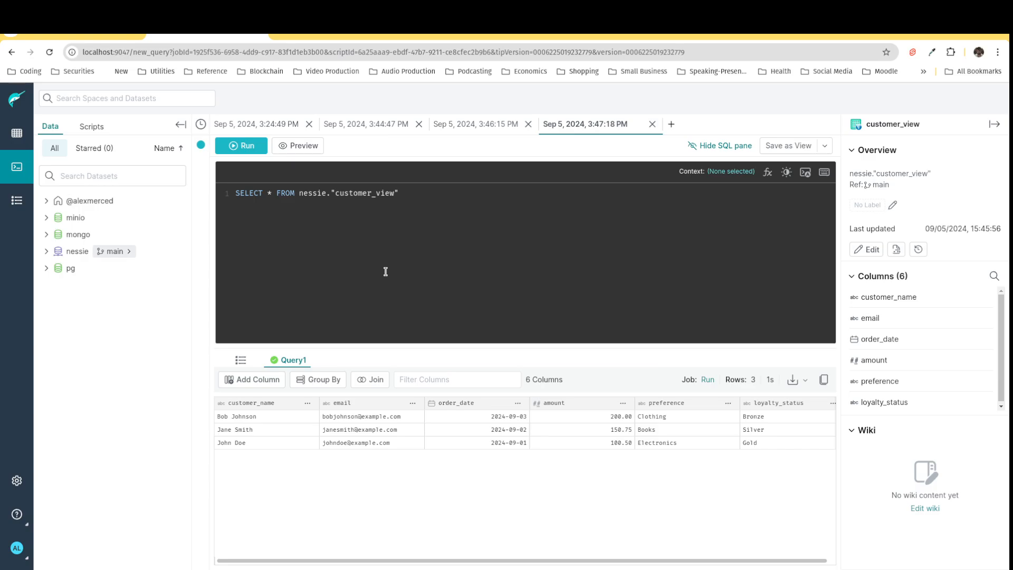
# Step: Review the recent query jobs listed in the job history
pyautogui.click(16, 208)
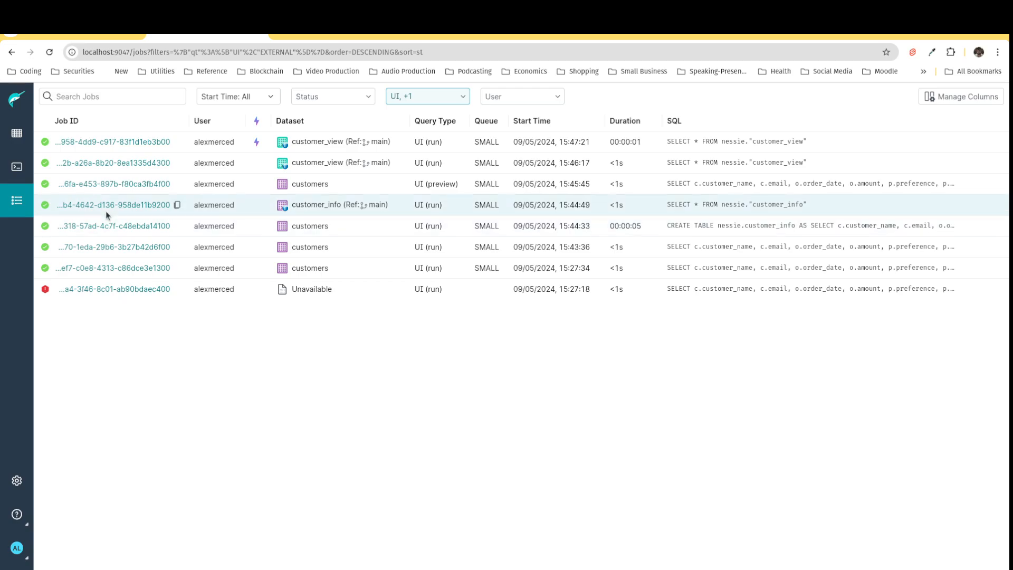
pyautogui.click(25, 137)
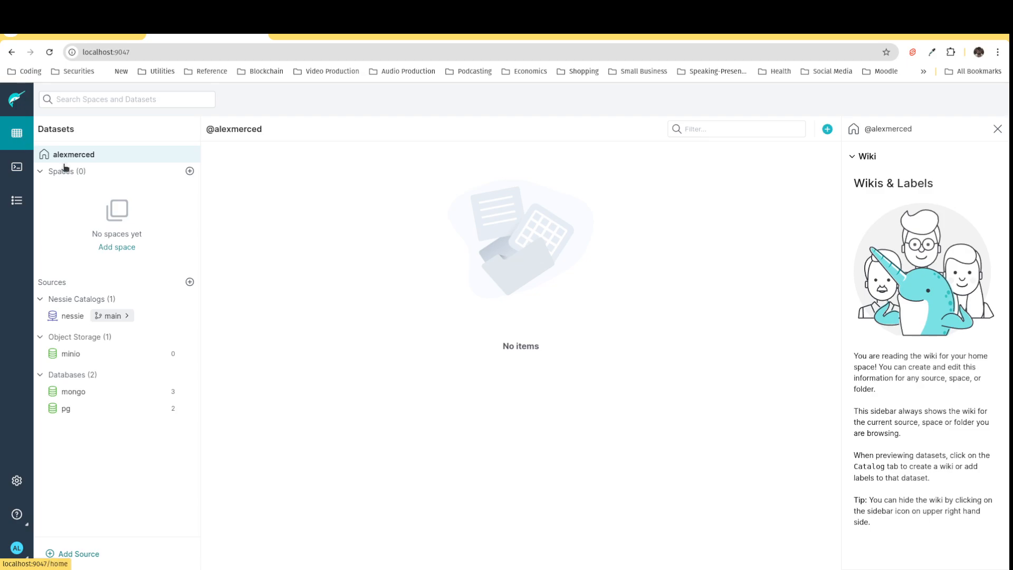
# Step: Create folders named Accounting and Product in the nessie catalog
pyautogui.click(90, 315)
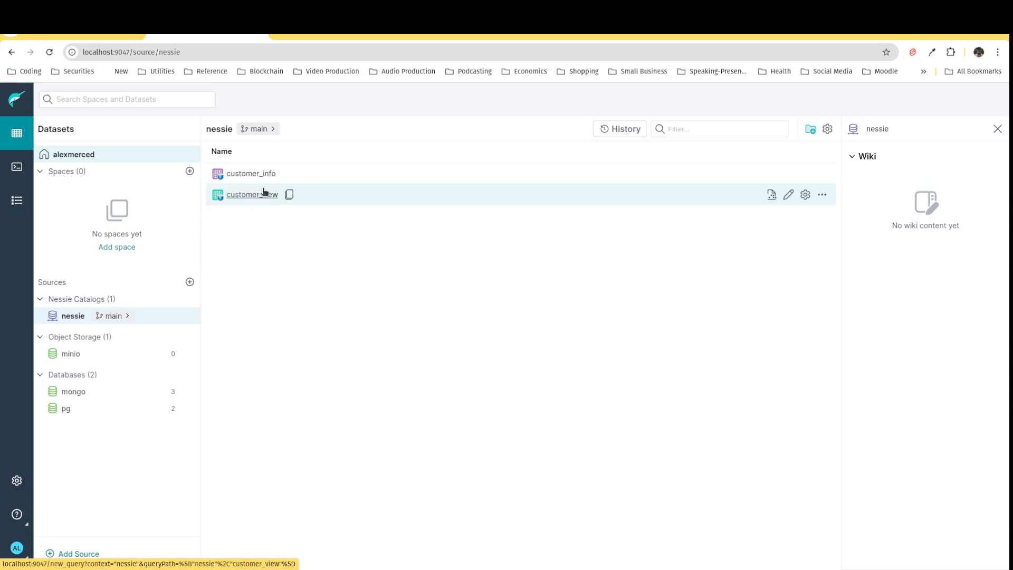
pyautogui.click(811, 131)
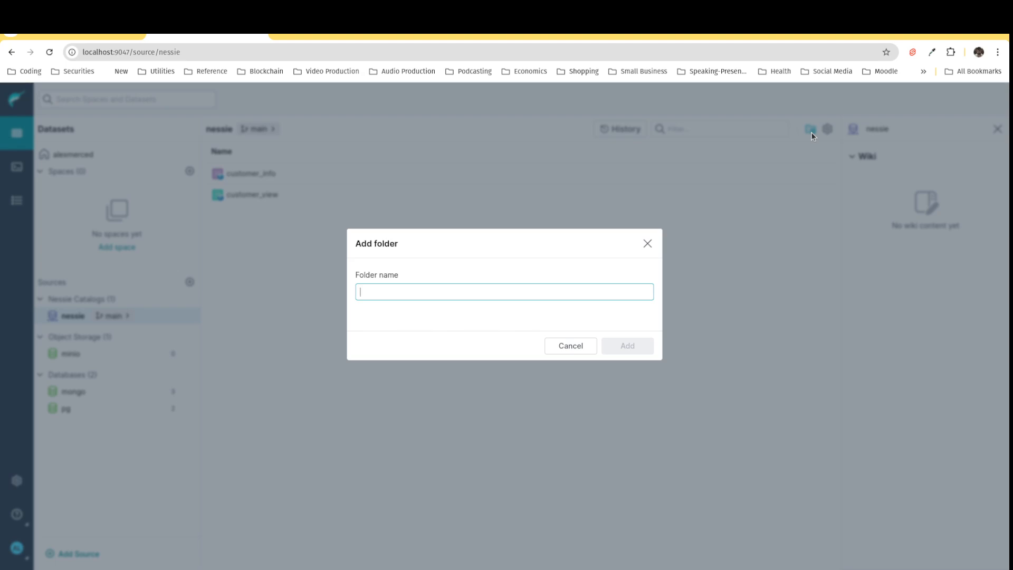
pyautogui.write('Accounting')
pyautogui.press('Return')
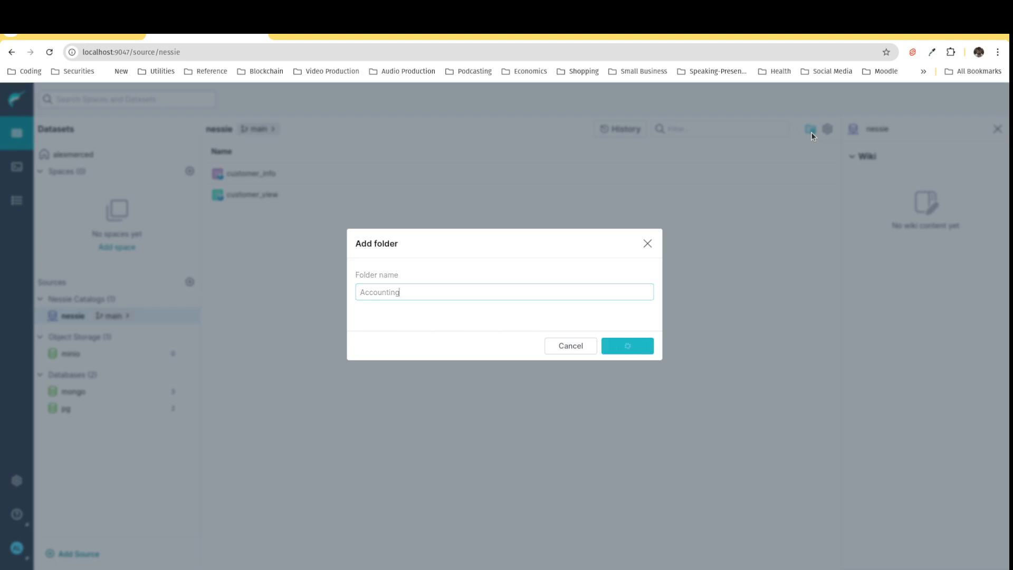
pyautogui.click(812, 129)
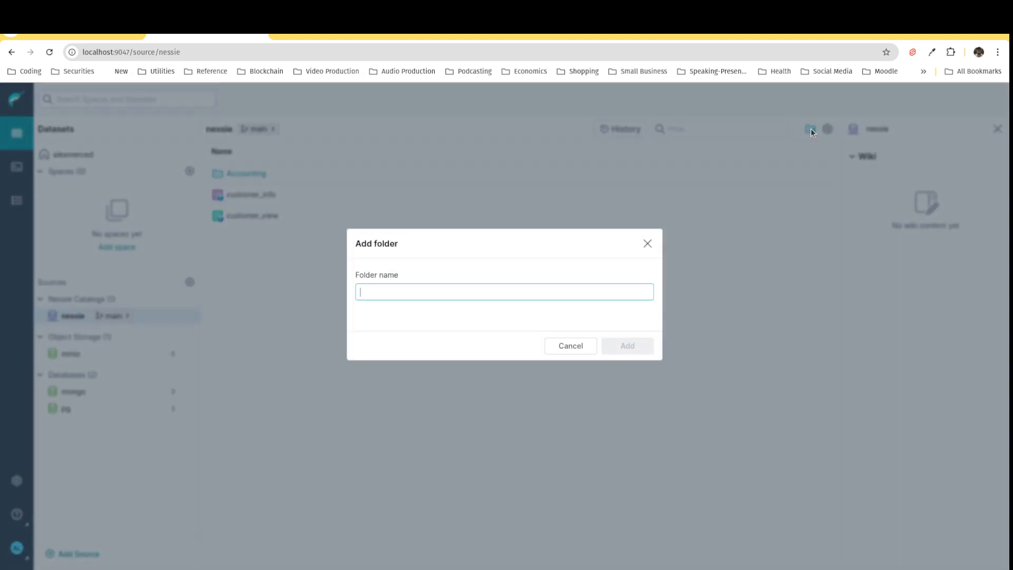
pyautogui.write('Product')
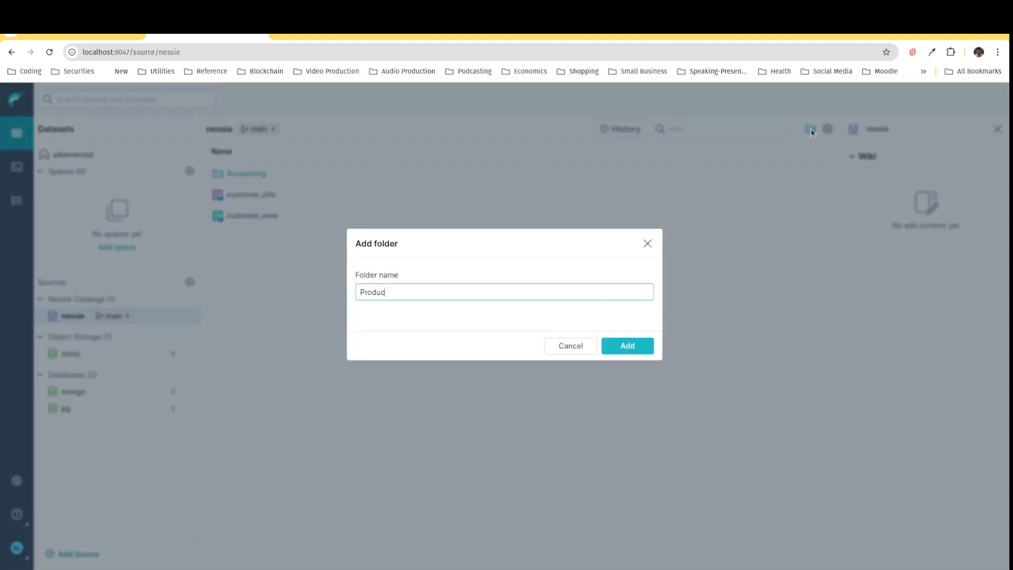
pyautogui.press('Return')
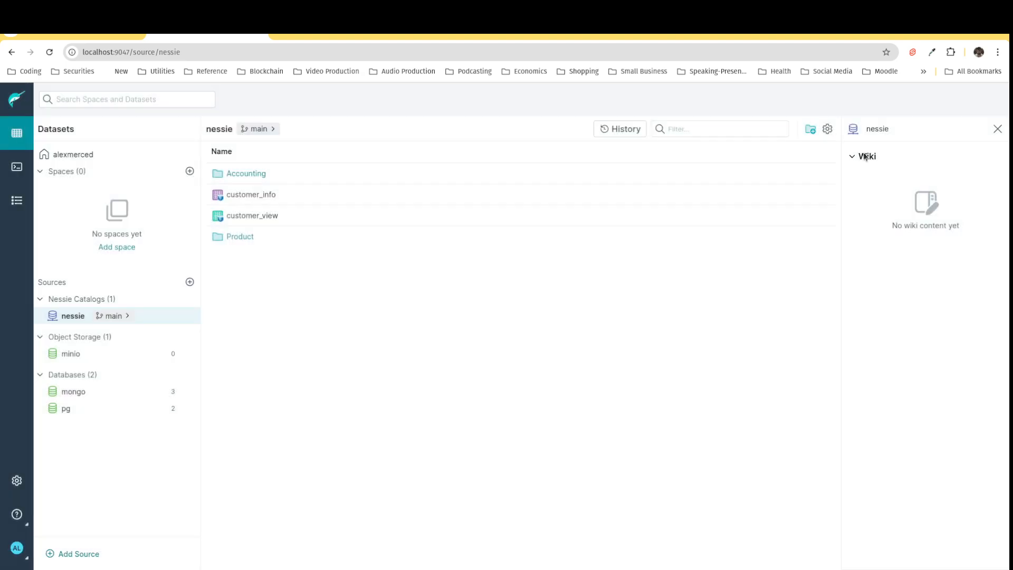
# Step: Add two more folders named Marketing and Sales to the nessie catalog
pyautogui.click(808, 130)
pyautogui.write('Marketing')
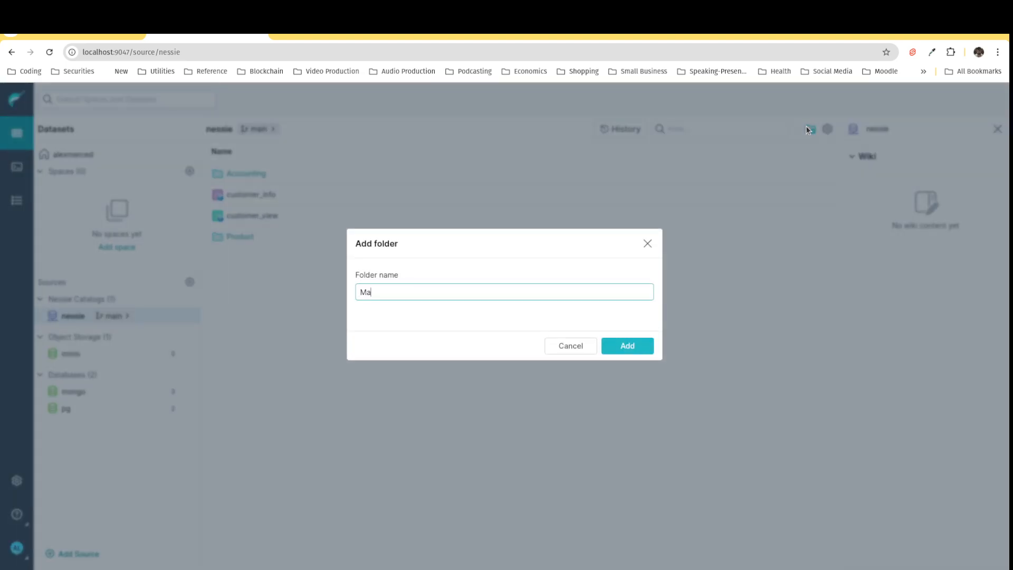
pyautogui.click(652, 348)
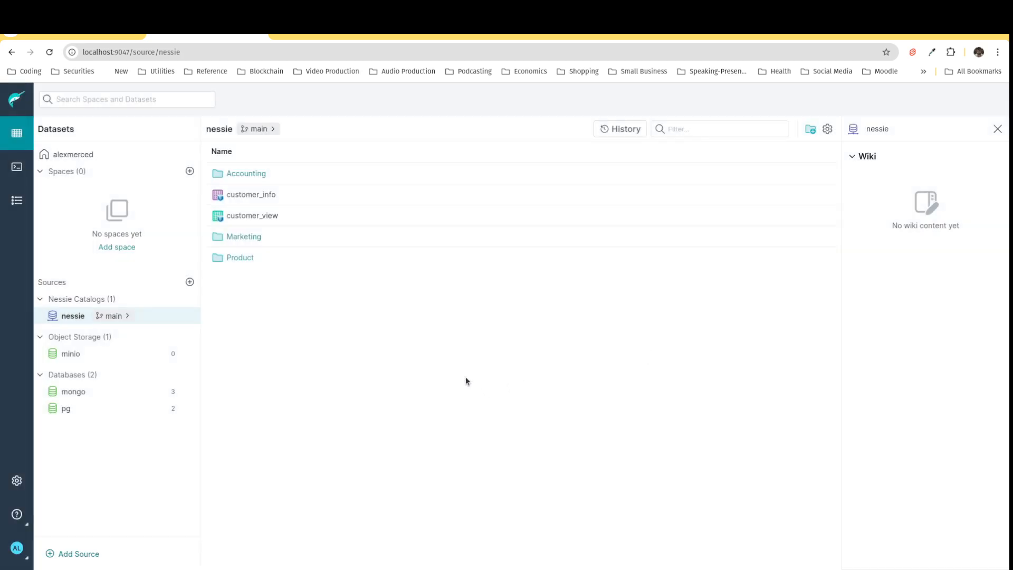
pyautogui.click(808, 131)
pyautogui.write('Sales')
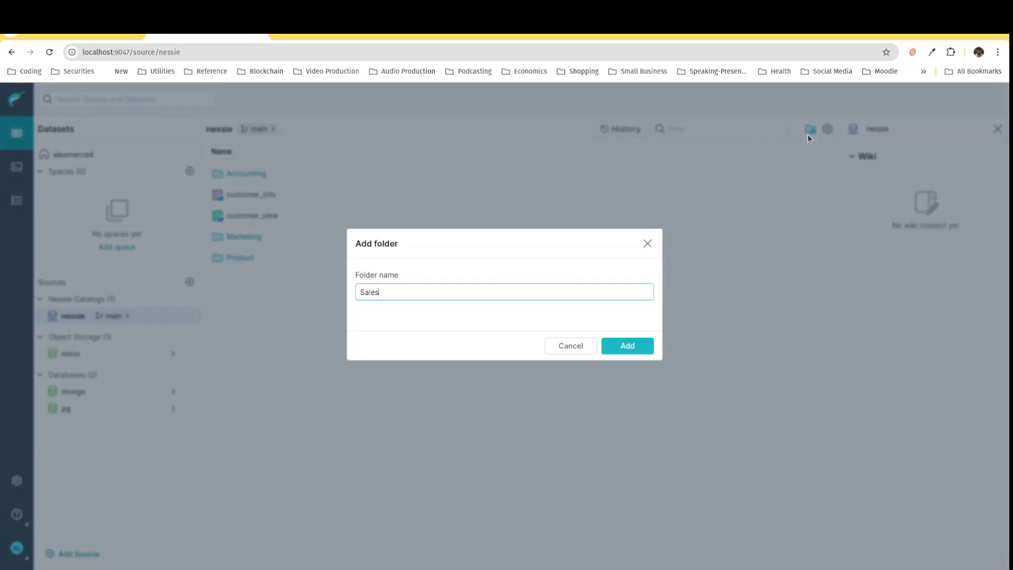
pyautogui.click(649, 350)
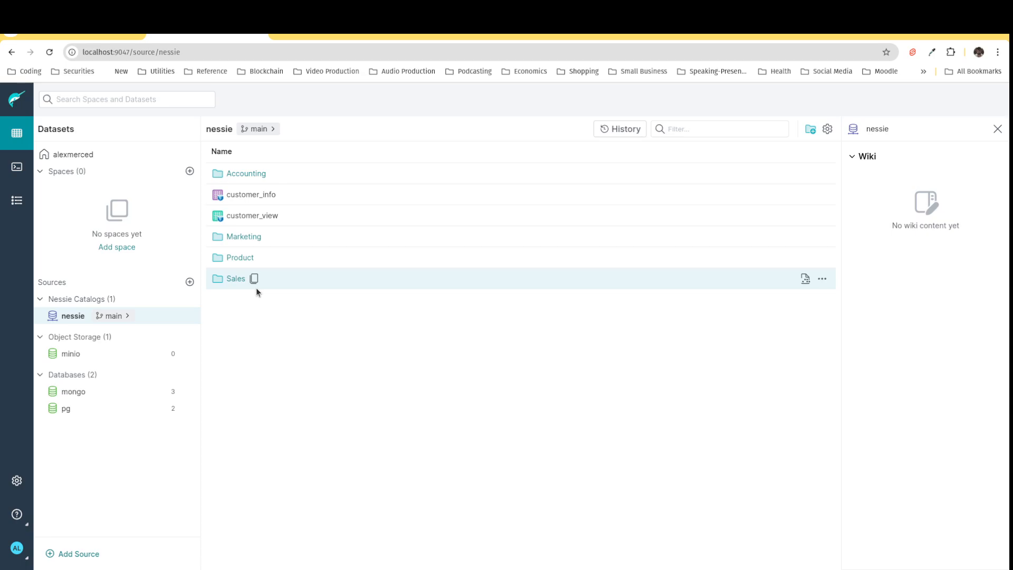
# Step: Open the customer_info table and add the label customer to it
pyautogui.click(244, 195)
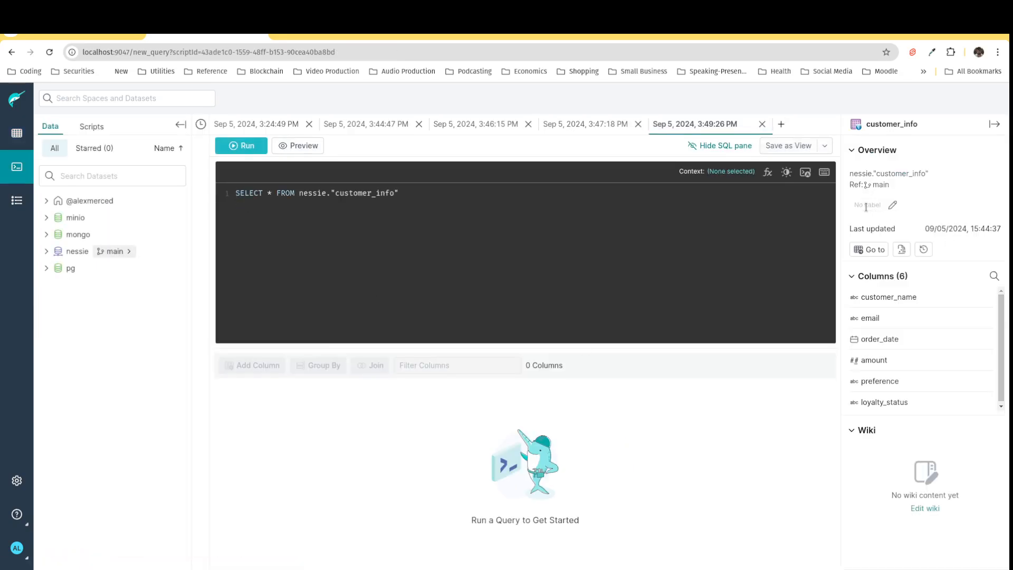
pyautogui.click(892, 207)
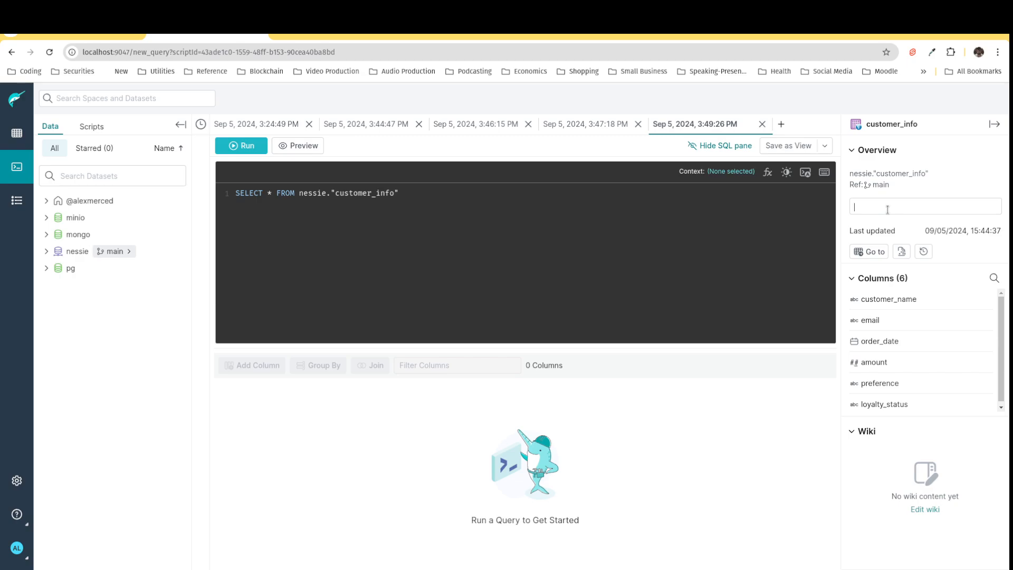
pyautogui.write('customer')
pyautogui.press('Return')
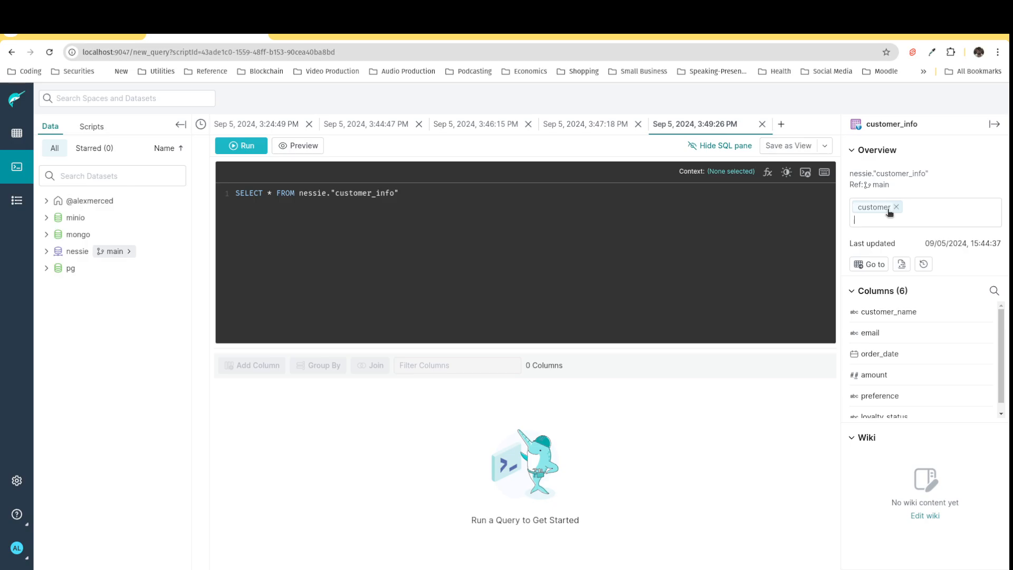
pyautogui.click(995, 291)
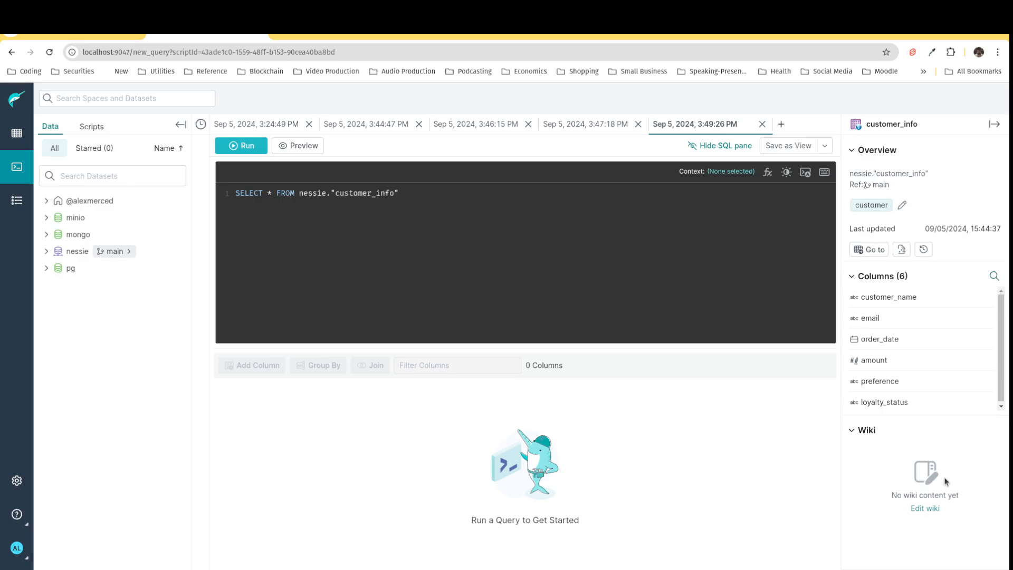
# Step: Search the datasets for customer
pyautogui.click(17, 132)
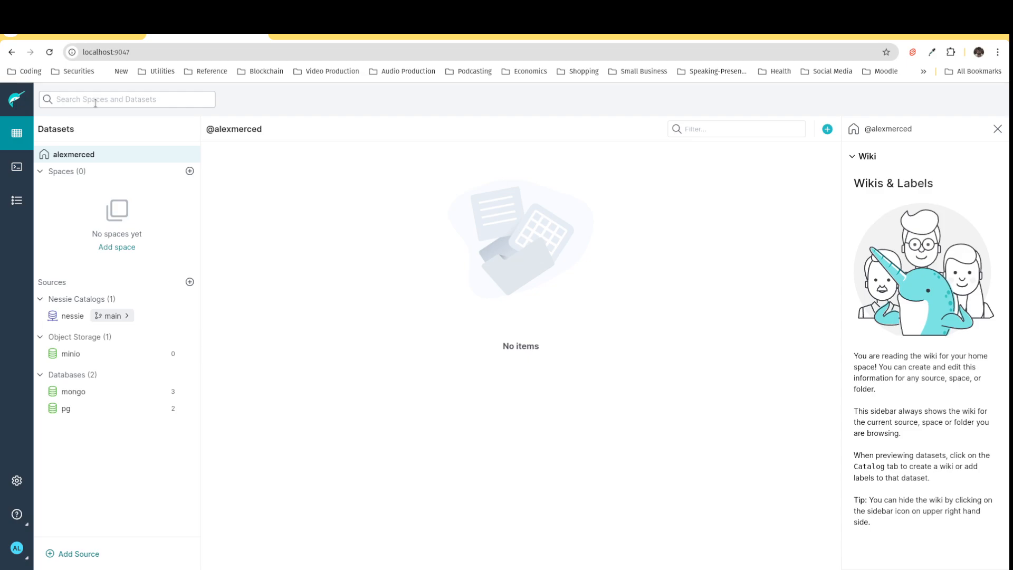
pyautogui.write('customer')
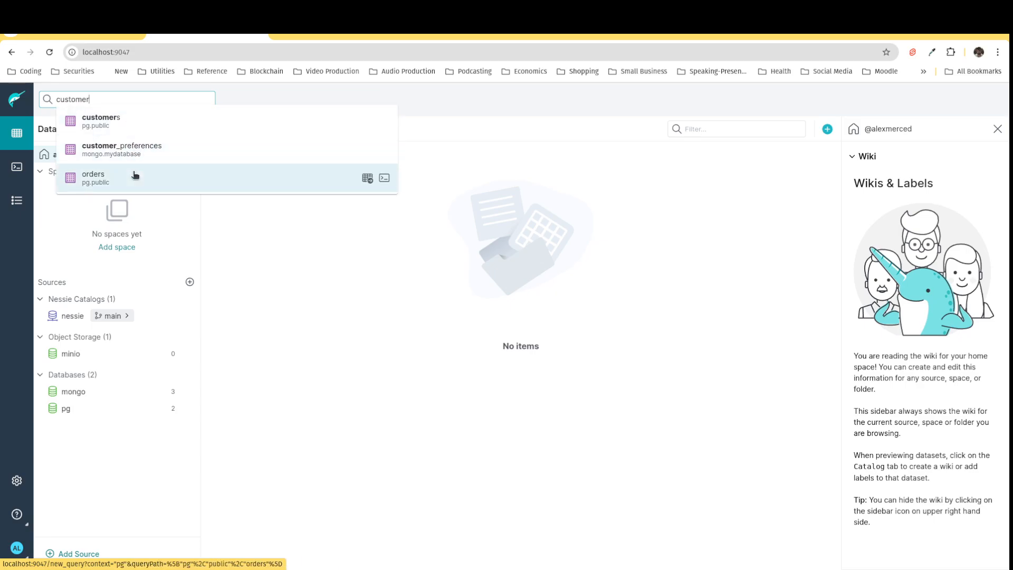
pyautogui.click(306, 383)
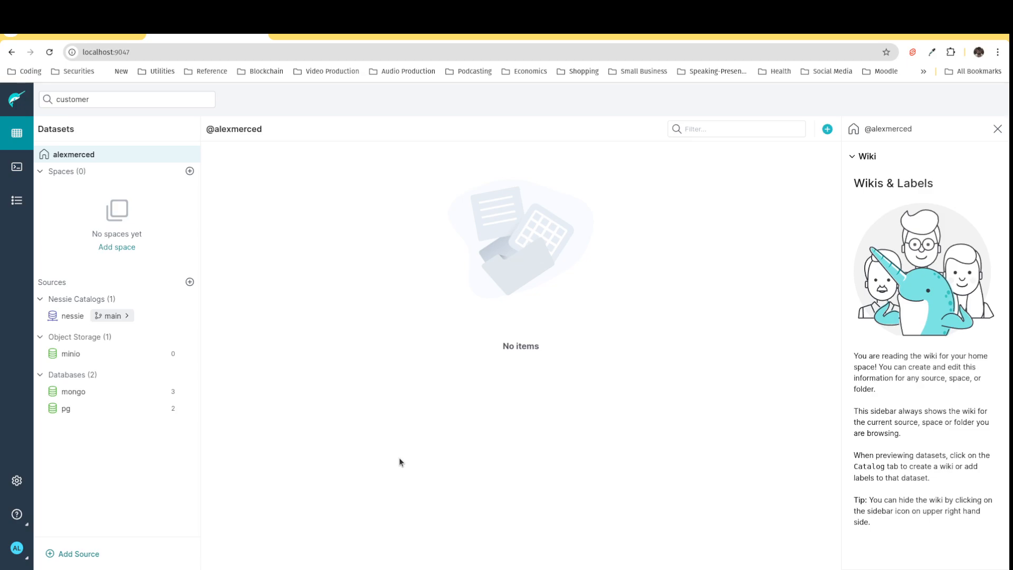
# Step: Try to rerun the CREATE TABLE nessie.customer_info query in the first script tab
pyautogui.click(17, 166)
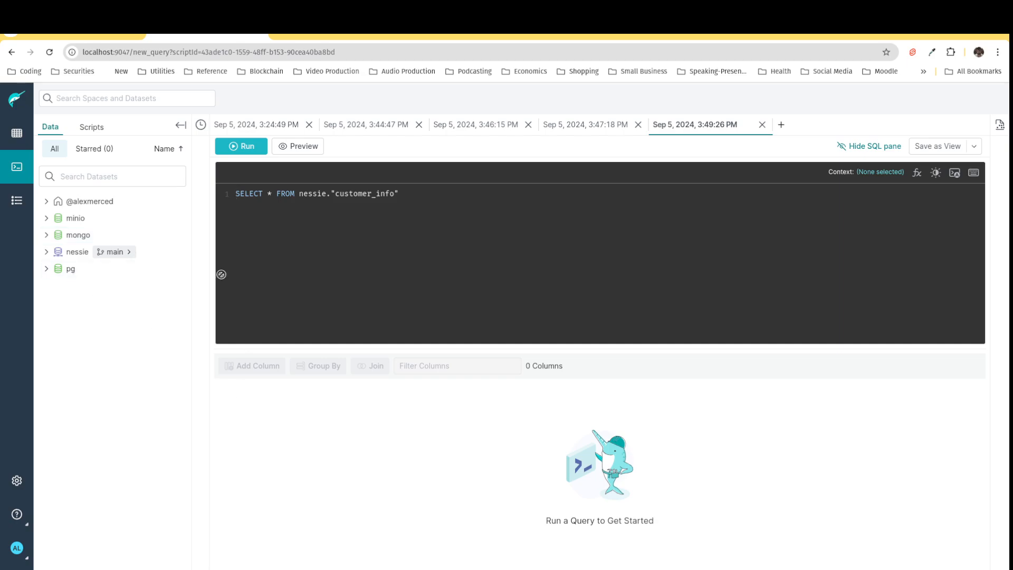
pyautogui.click(274, 132)
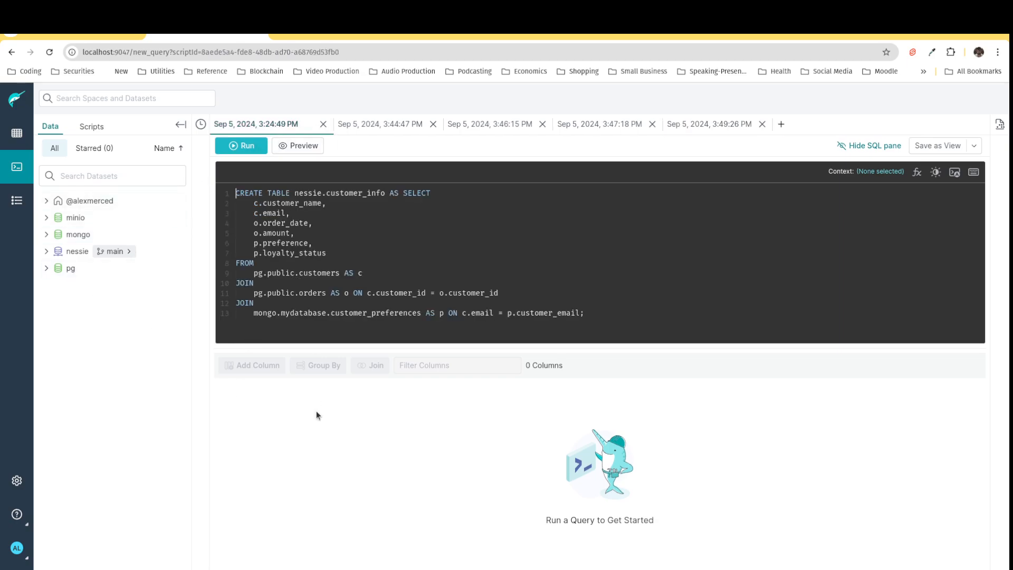
pyautogui.click(304, 327)
pyautogui.click(222, 147)
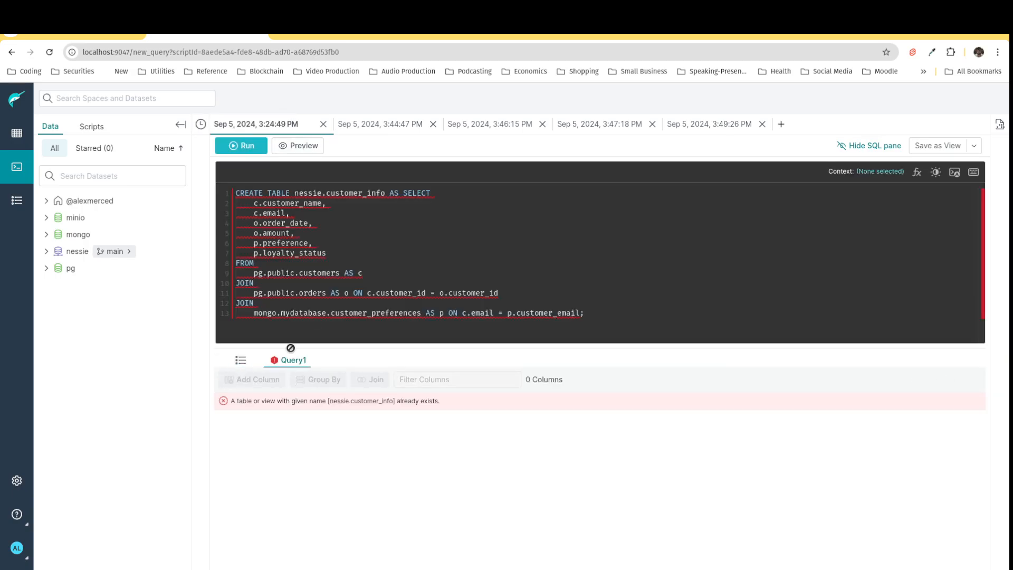
# Step: Remove the CREATE TABLE nessie.customer_info AS prefix so only the SELECT join remains, and run the query
pyautogui.click(314, 200)
pyautogui.moveTo(389, 193); pyautogui.dragTo(201, 196)
pyautogui.press('BackSpace')
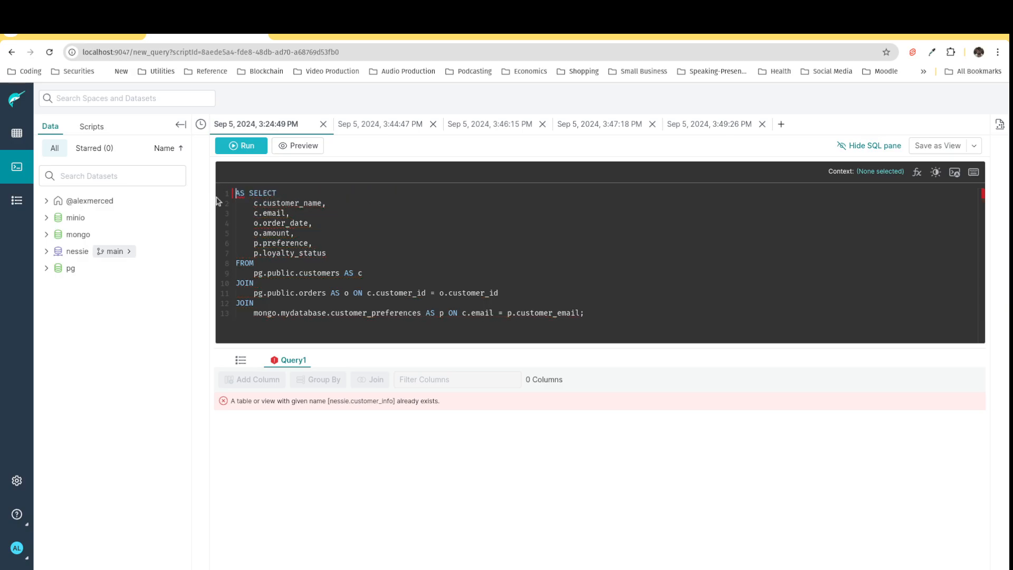
pyautogui.click(239, 147)
pyautogui.click(327, 231)
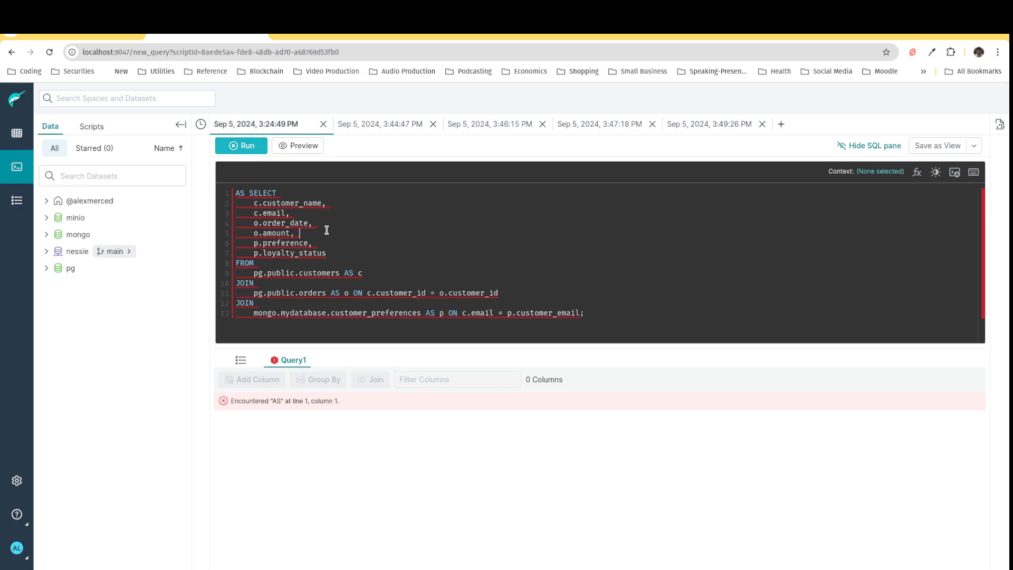
pyautogui.doubleClick(241, 193)
pyautogui.press('BackSpace')
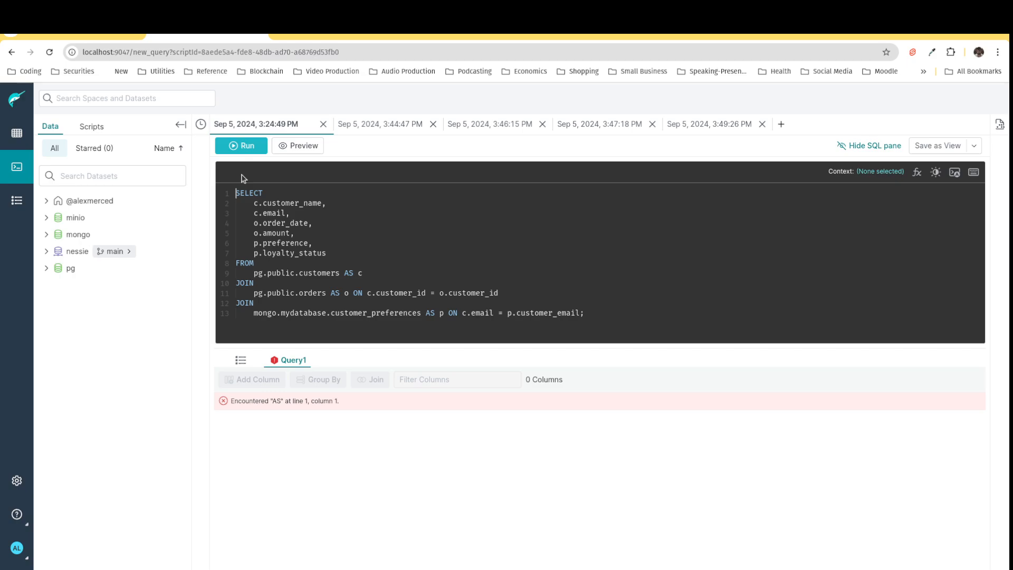
pyautogui.click(241, 145)
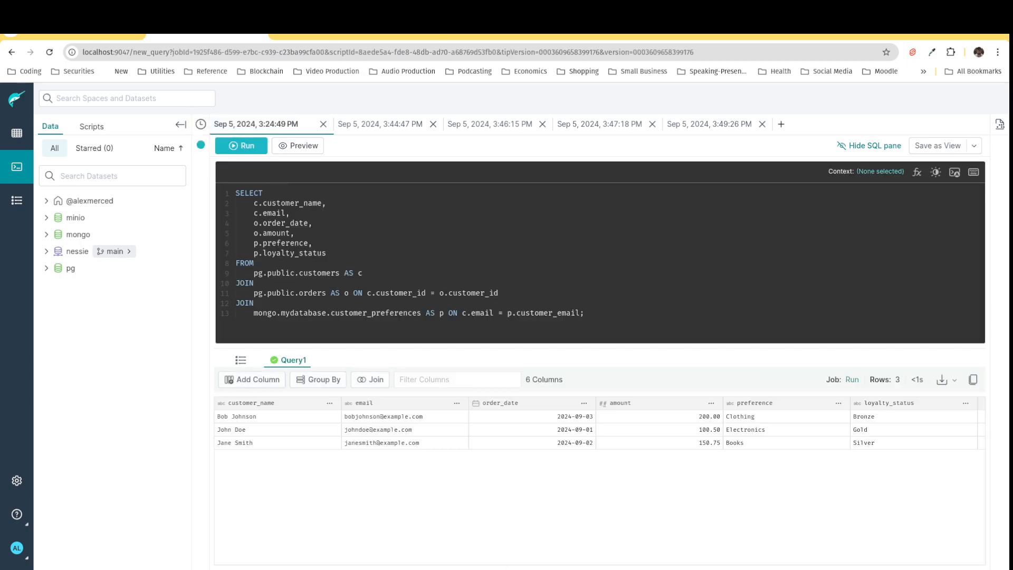